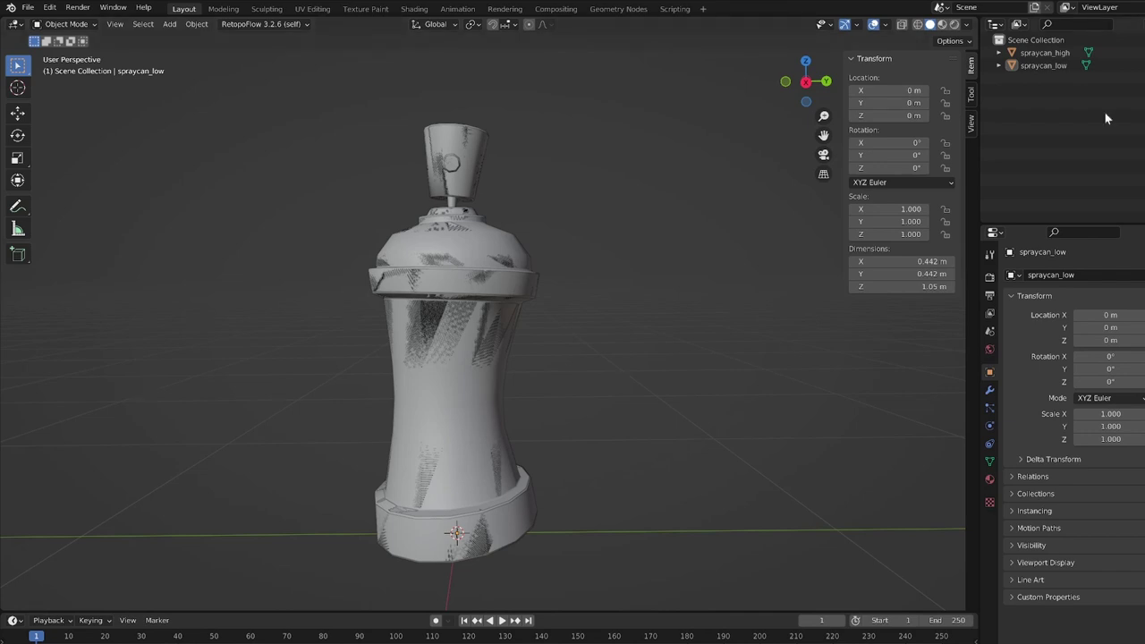
Hide spraycan_high and export only the selected spraycan_low as spraycan_low.fbx
key("h")
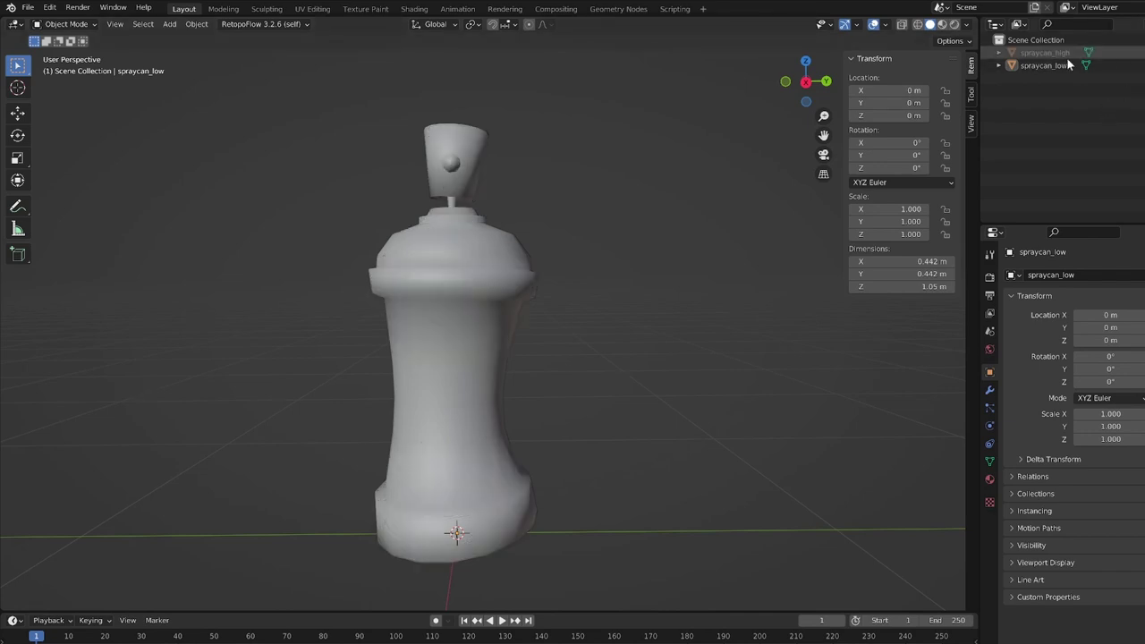
left_click(1042, 65)
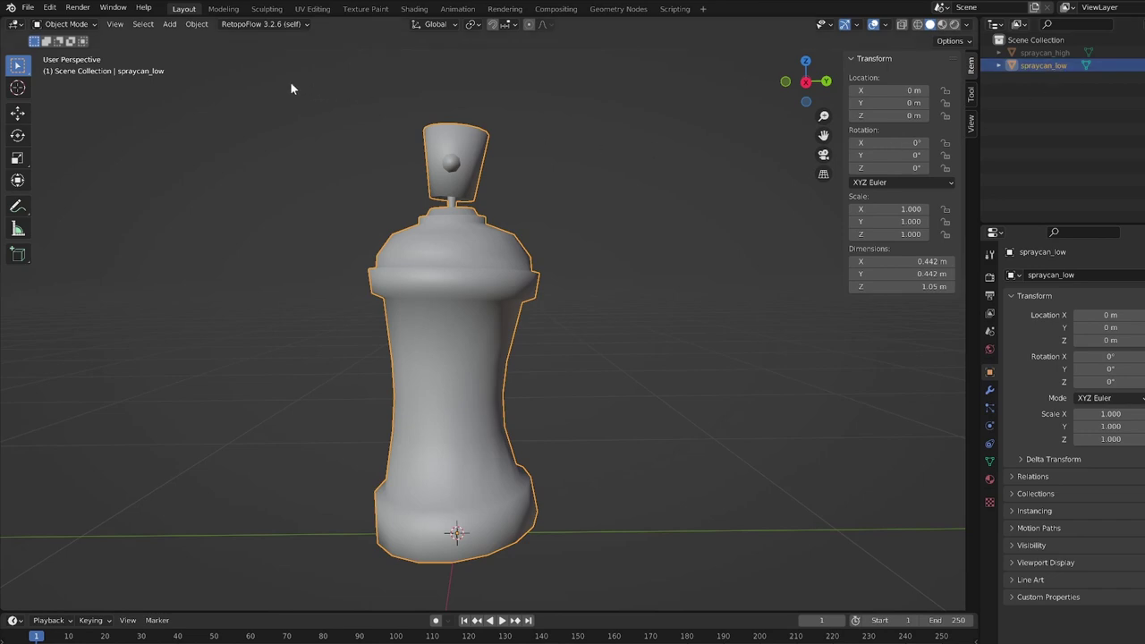
left_click(27, 7)
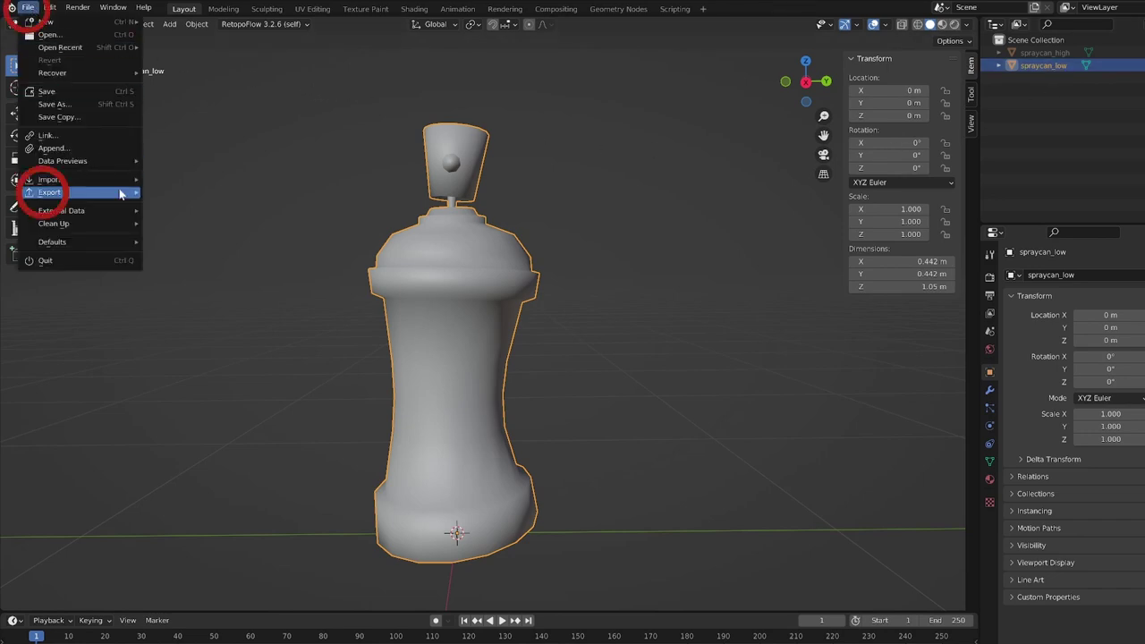
left_click(166, 302)
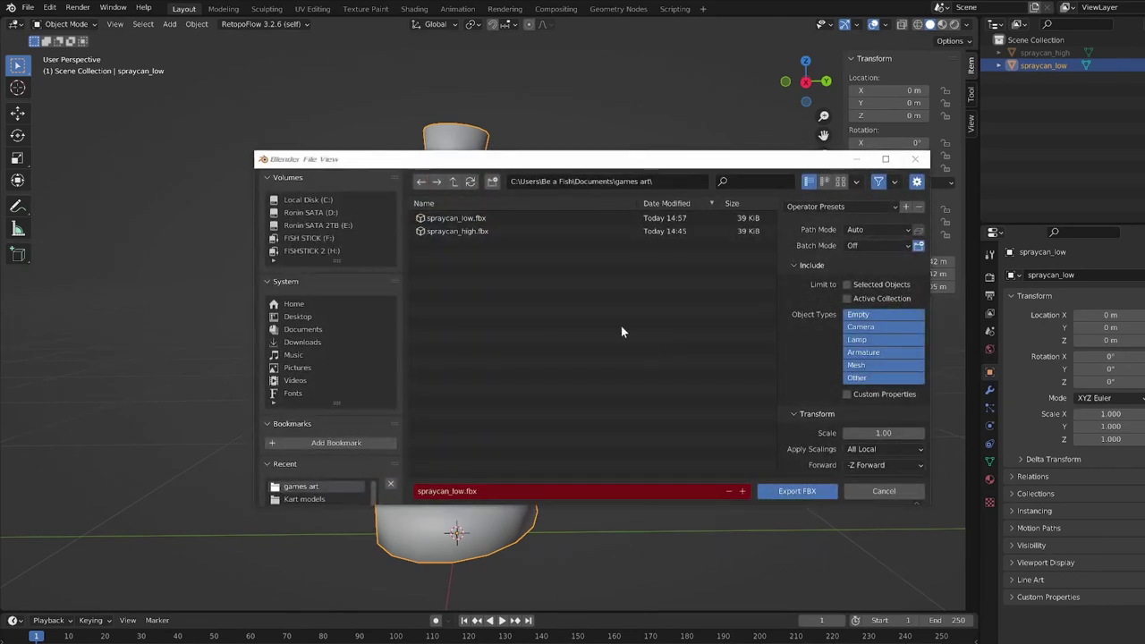
left_click(846, 284)
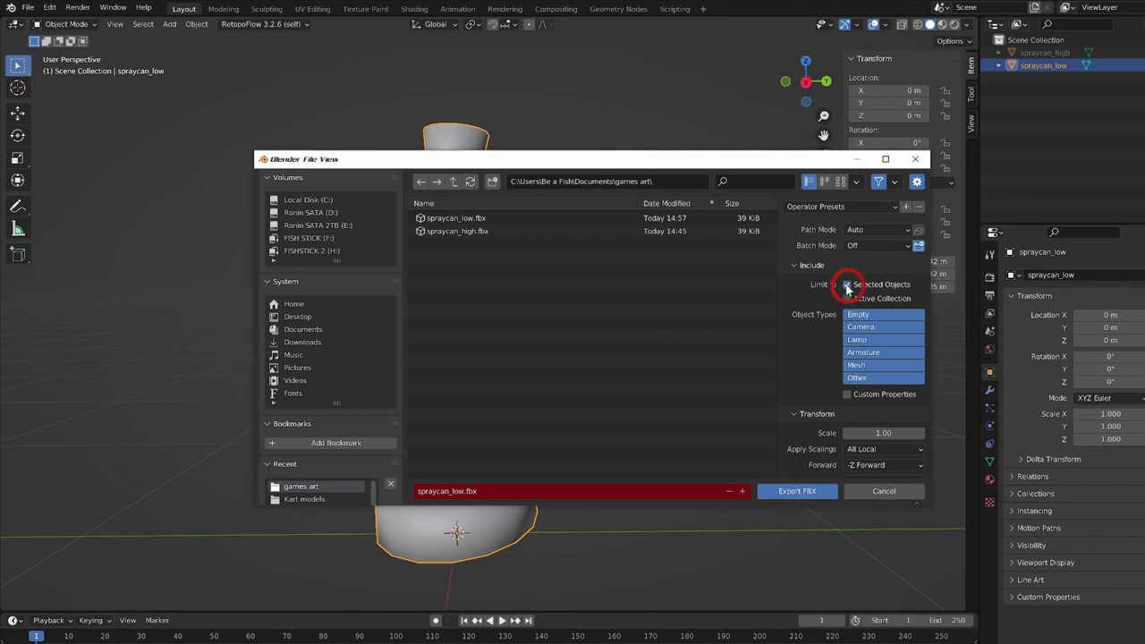
left_click(446, 494)
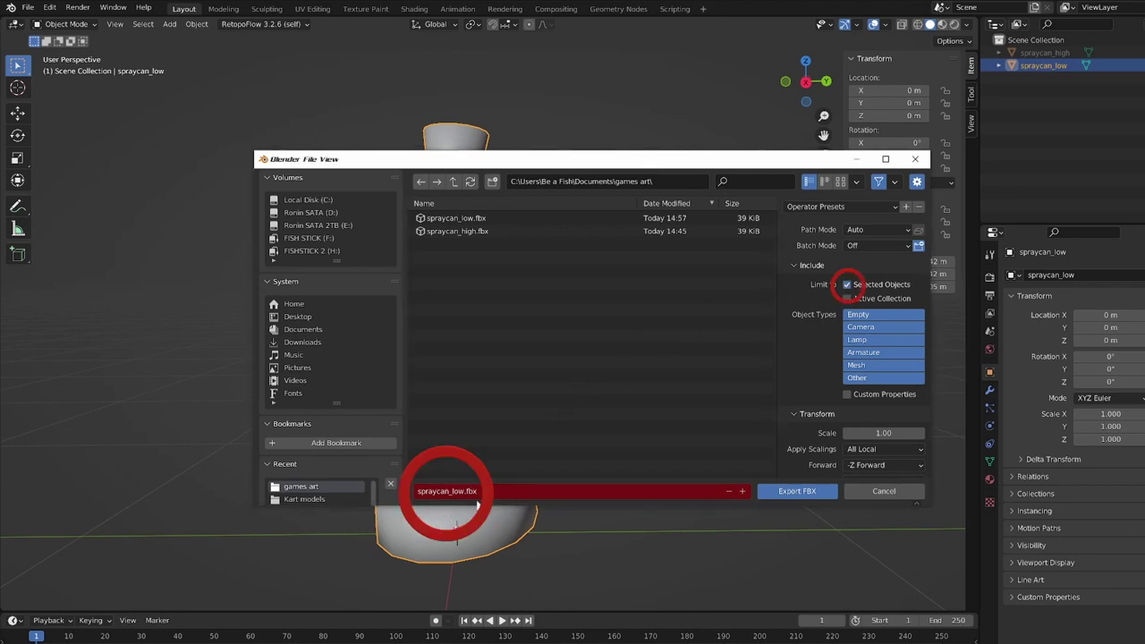
left_click(787, 492)
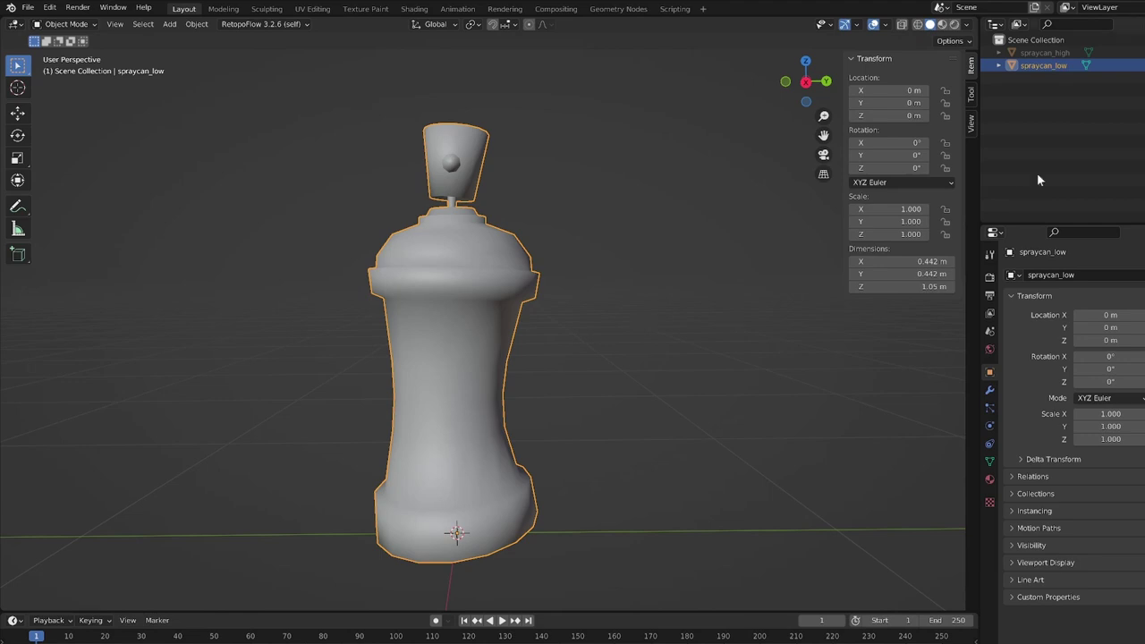
Hide spraycan_low, show and select spraycan_high, and export it as spraycan_high.fbx
left_click(1143, 65)
left_click(1144, 52)
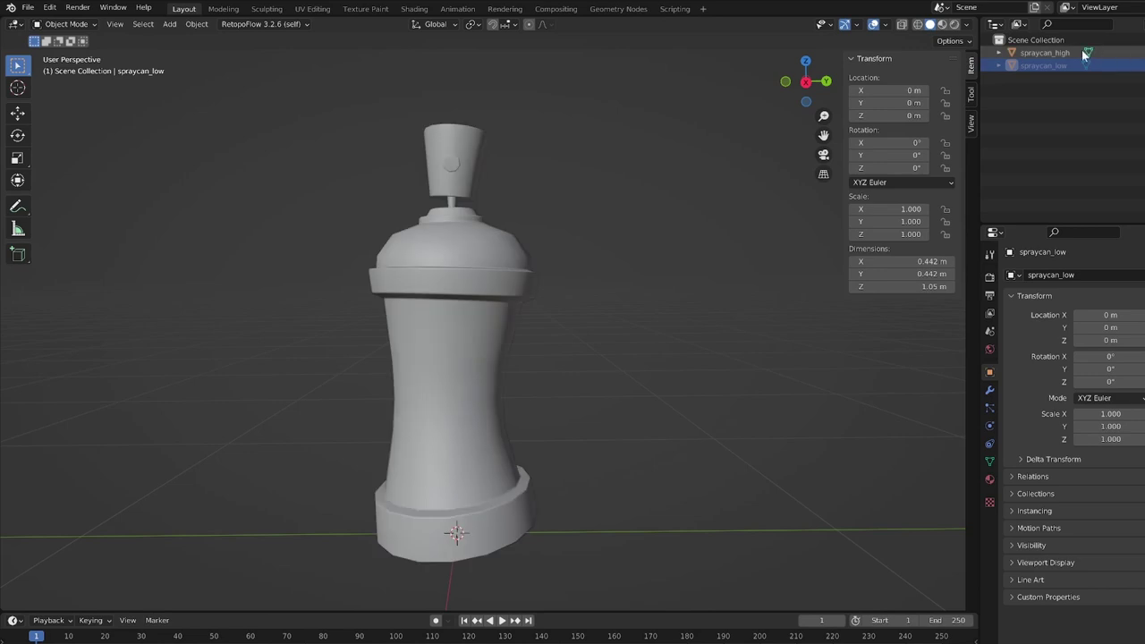
left_click(1050, 53)
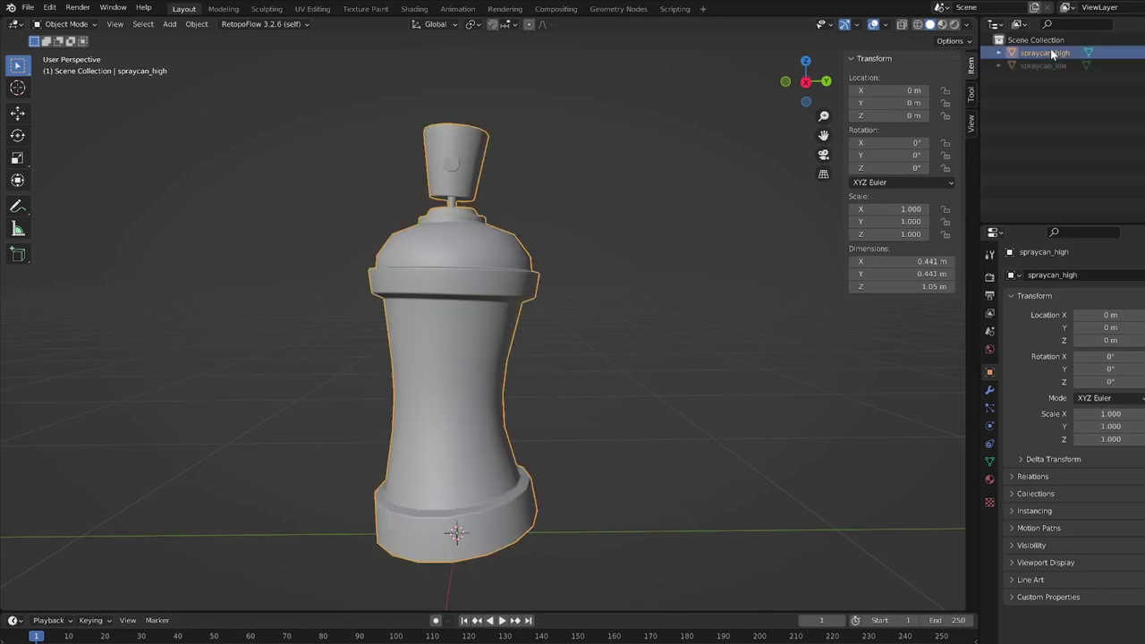
left_click(32, 8)
mouse_move(95, 191)
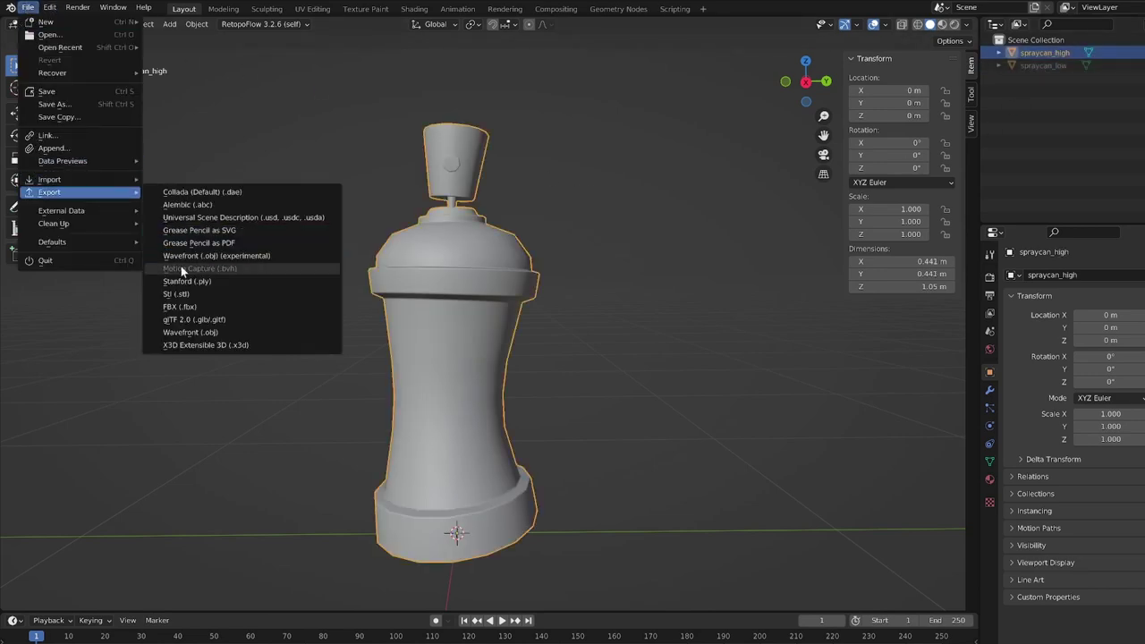
left_click(188, 306)
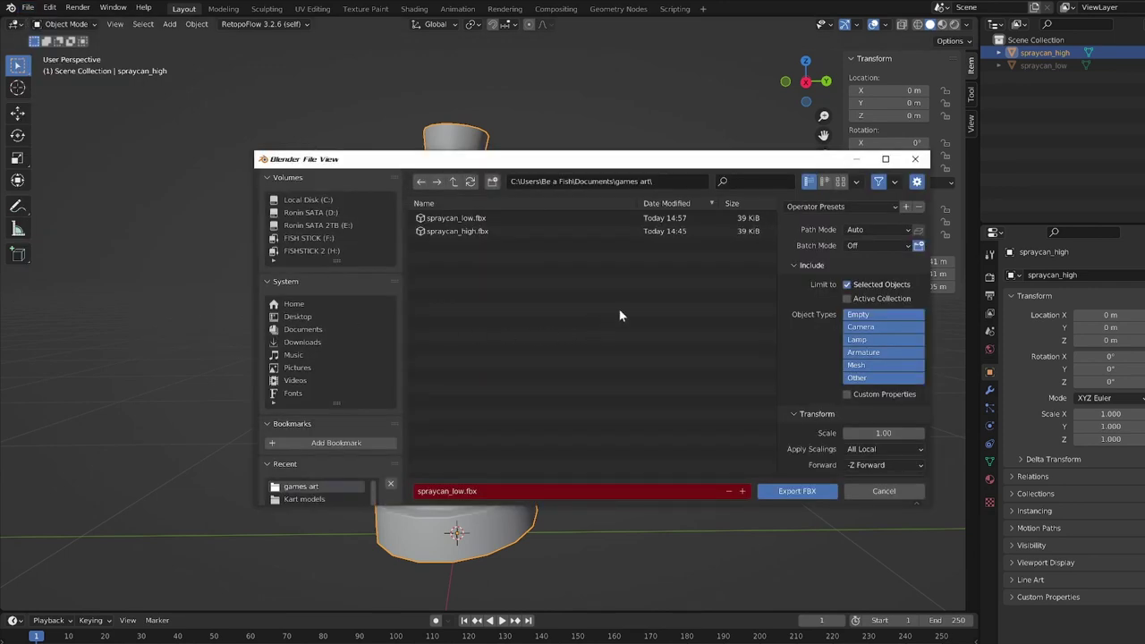
left_click(474, 232)
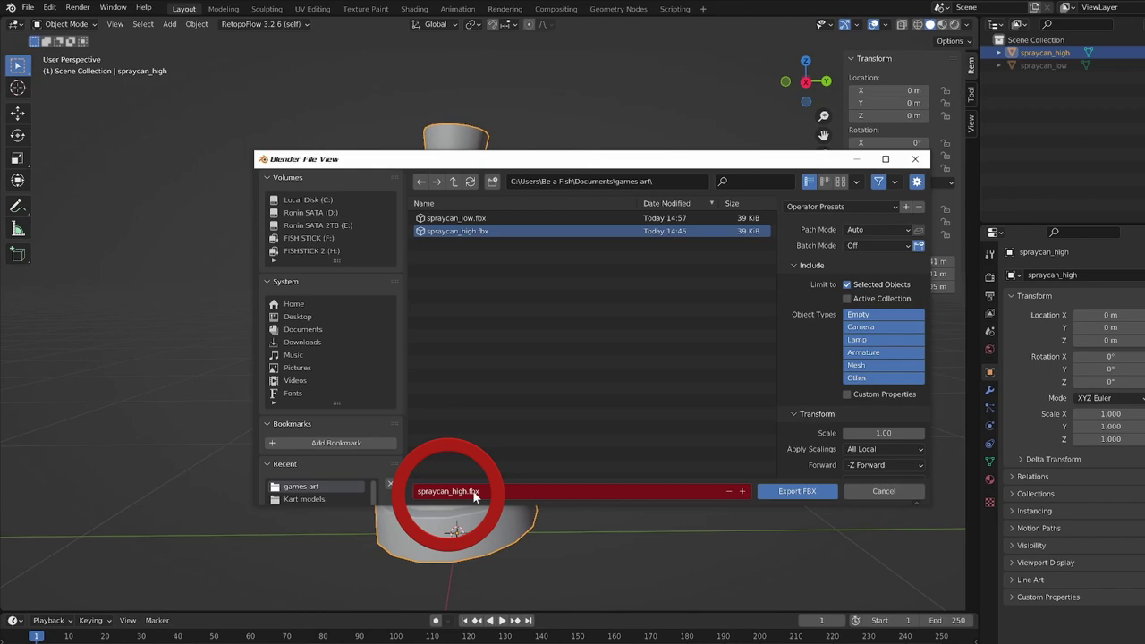
left_click(795, 492)
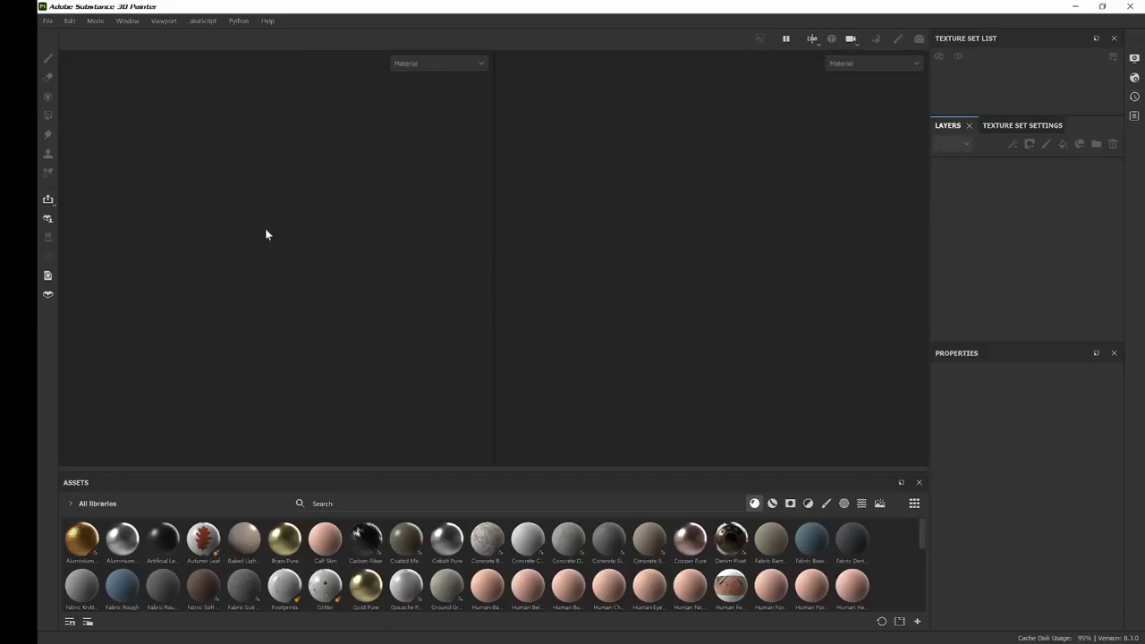
Create a new texturing project using spraycan_low.fbx as the mesh at 2048 resolution
left_click(48, 20)
left_click(63, 36)
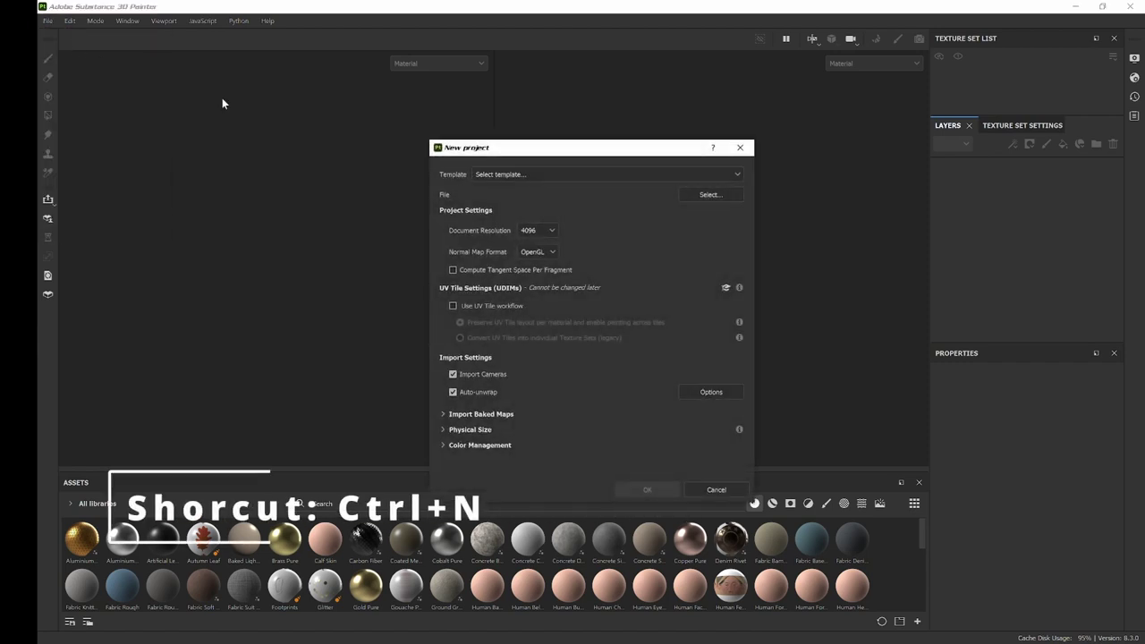
left_click(706, 194)
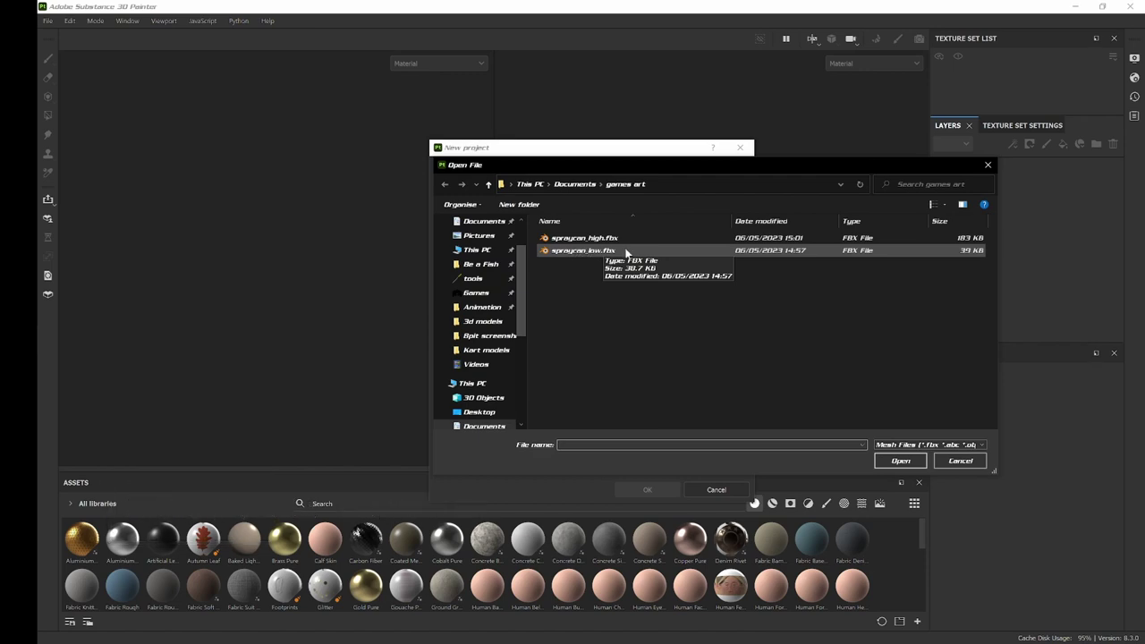
double_click(625, 251)
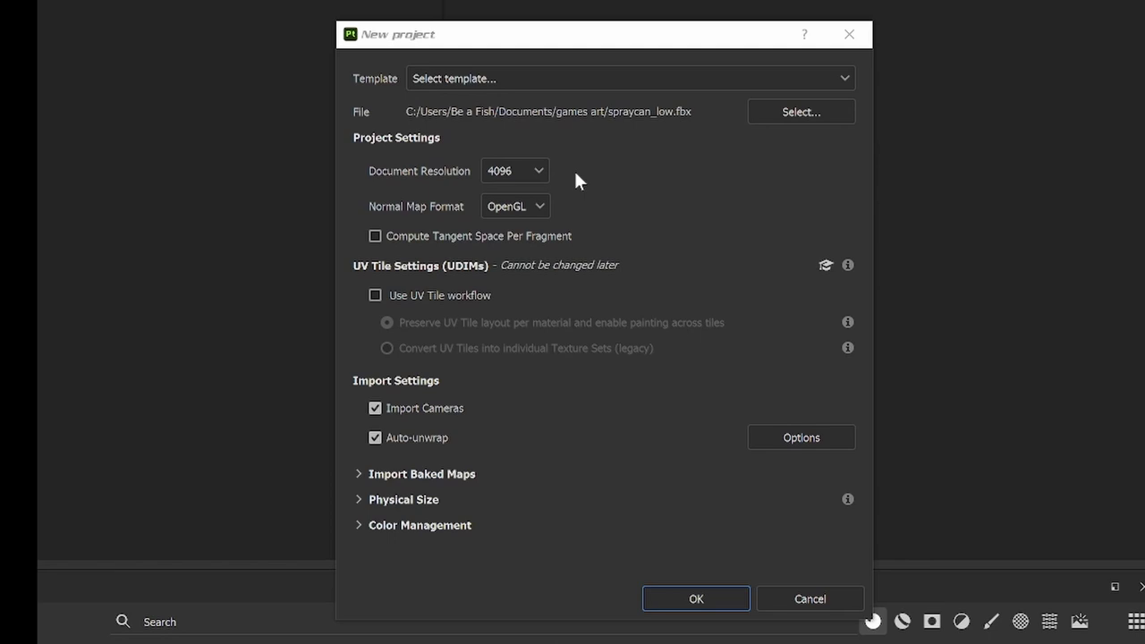
left_click(538, 171)
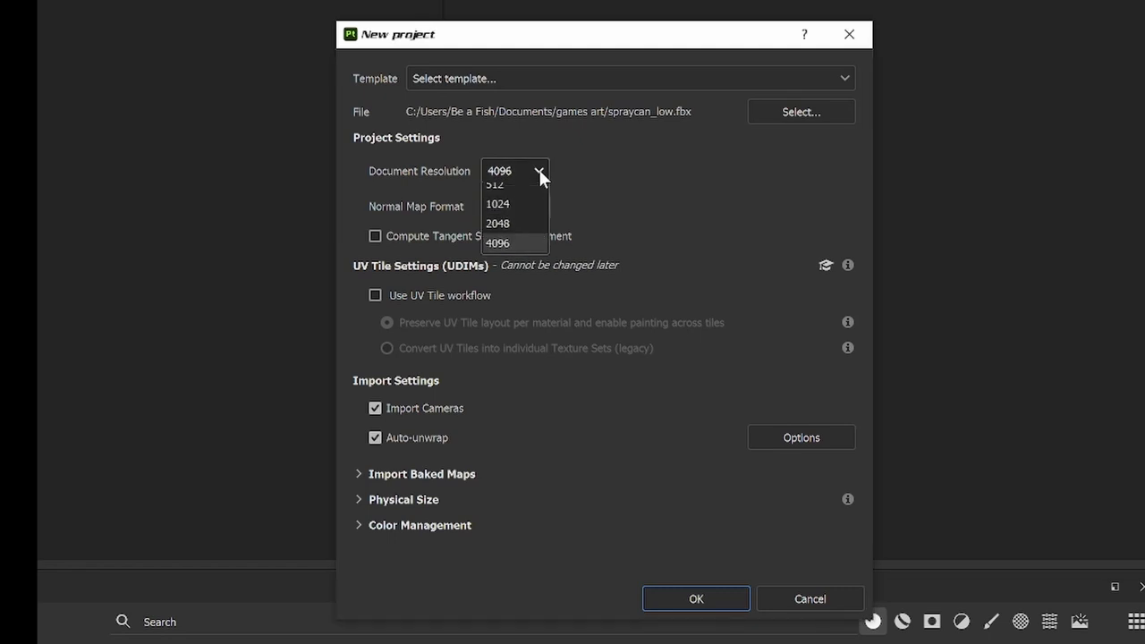
left_click(526, 277)
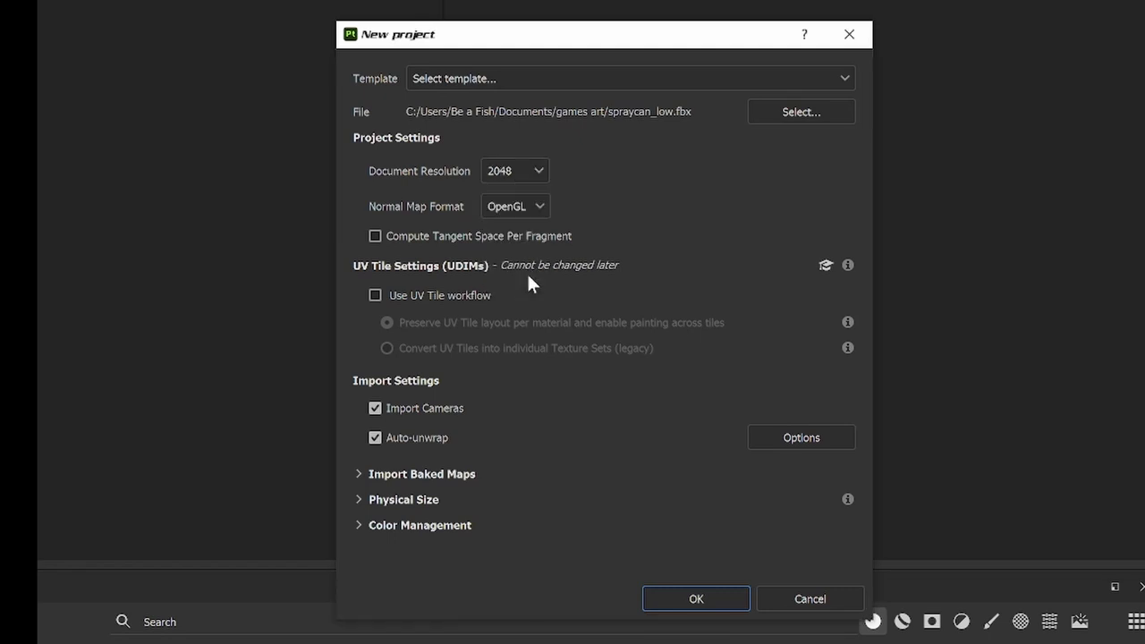
left_click(696, 597)
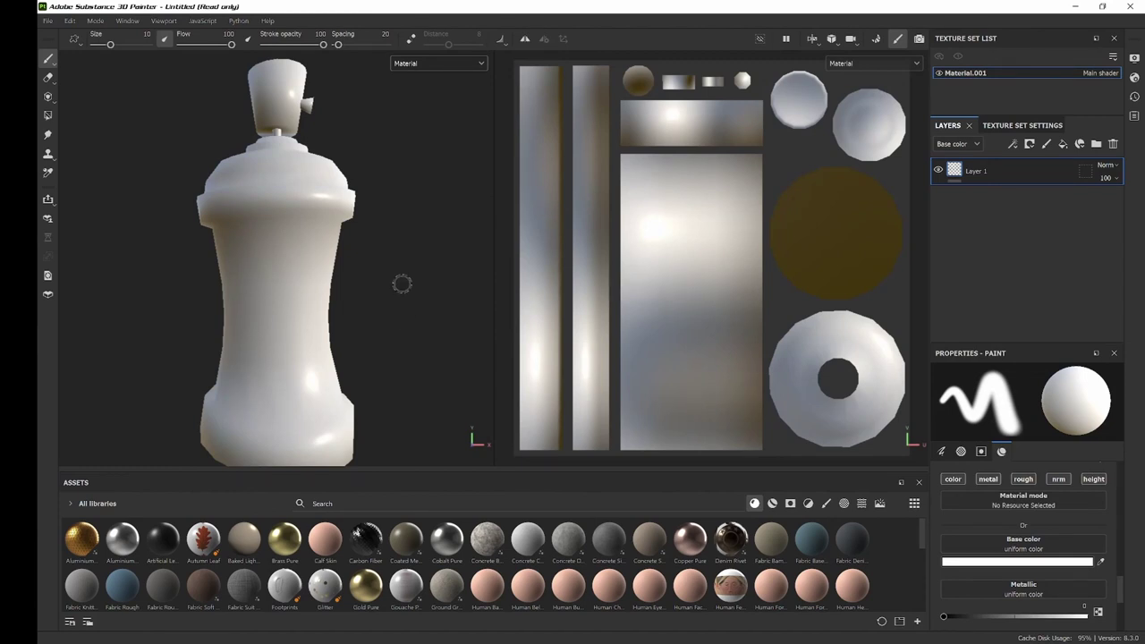
mouse_move(401, 283)
left_mouse_down("alt")
mouse_move(317, 276)
mouse_move(363, 284)
mouse_move(325, 210)
mouse_move(349, 242)
left_mouse_up("alt")
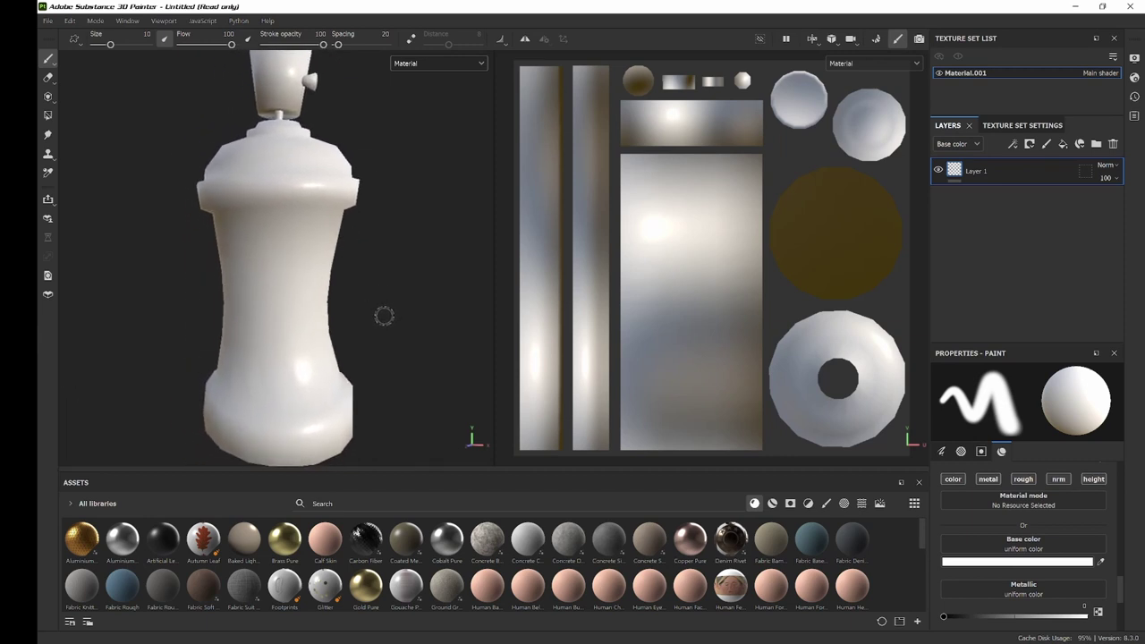
scroll(385, 313, "down", 3)
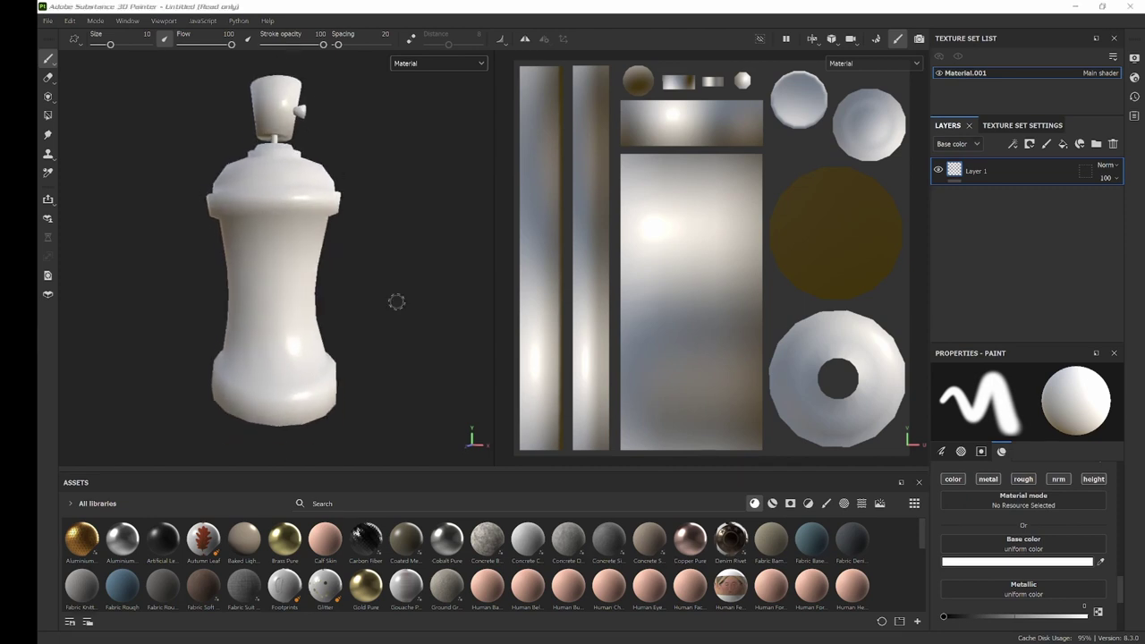
mouse_move(402, 299)
left_mouse_down("alt")
mouse_move(276, 289)
mouse_move(224, 307)
mouse_move(360, 344)
mouse_move(385, 295)
mouse_move(448, 271)
mouse_move(453, 289)
mouse_move(322, 282)
mouse_move(277, 301)
mouse_move(299, 301)
left_mouse_up("alt")
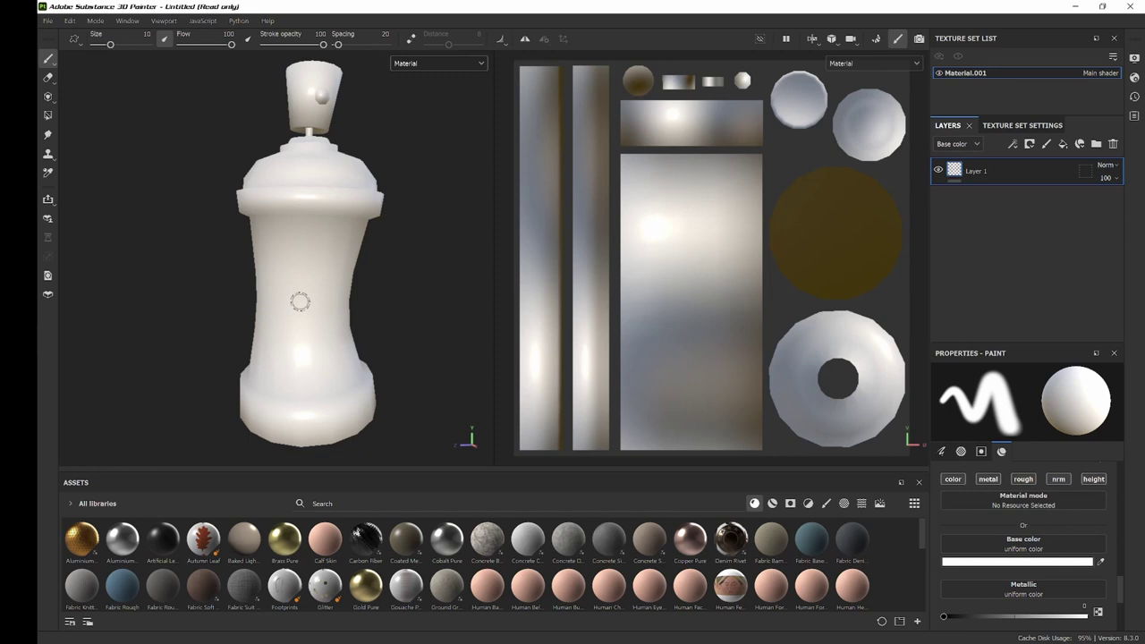
Show Texture Set Settings and scroll down to the Mesh Maps section with Bake Mesh Maps
left_click(1008, 125)
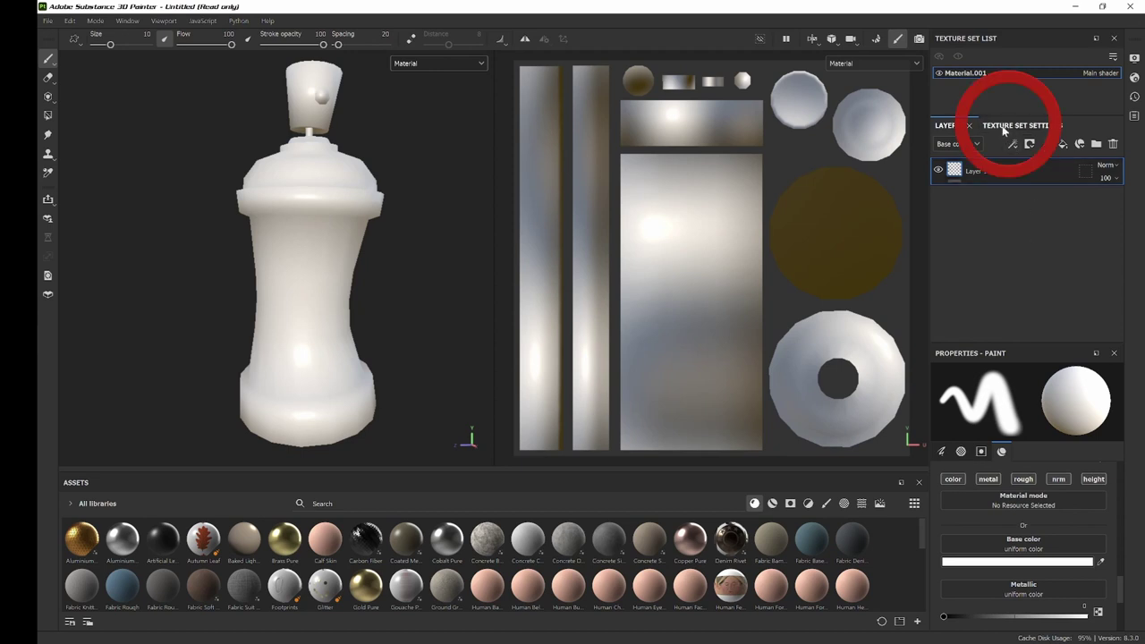
scroll(979, 218, "down", 10)
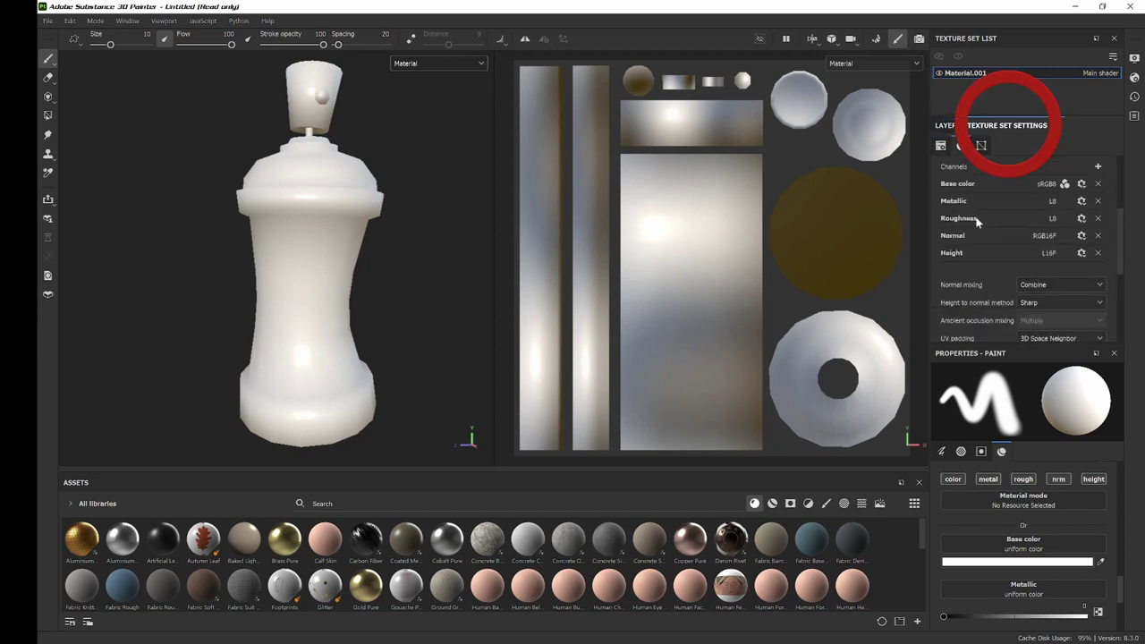
left_click(1073, 205)
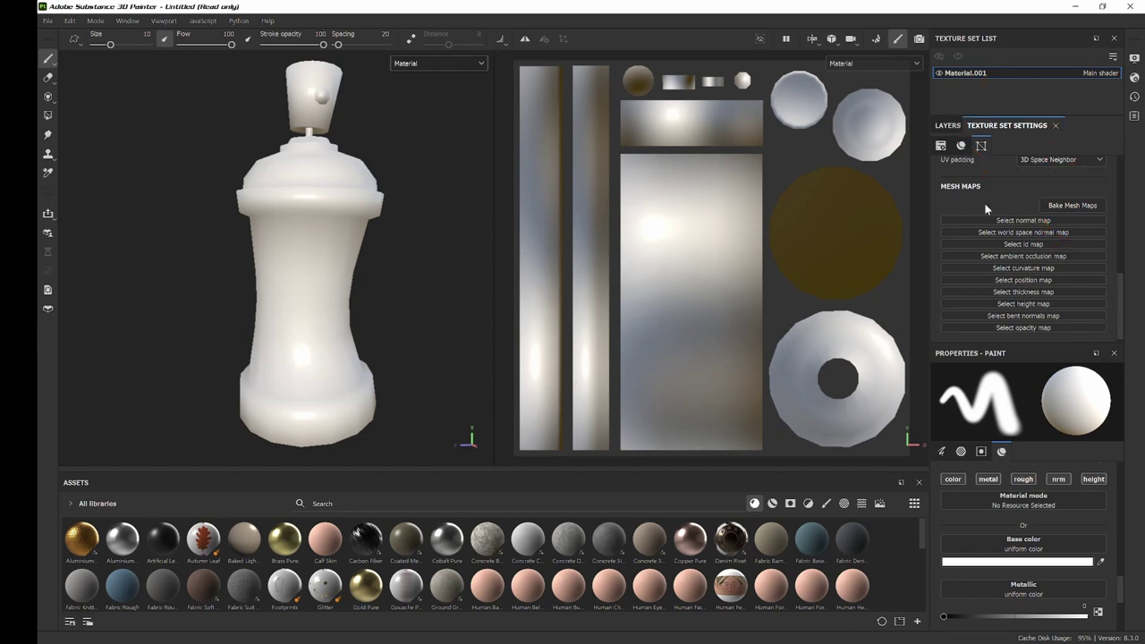
left_click(877, 38)
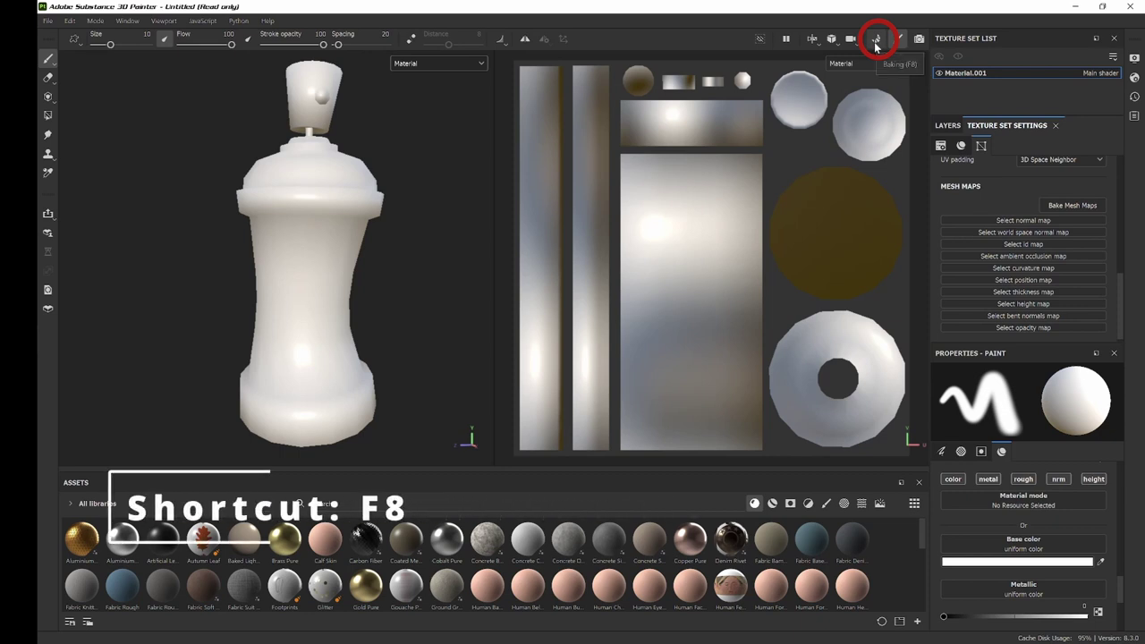
Enter baking mode and load spraycan_high.fbx as the high definition mesh
left_click(875, 42)
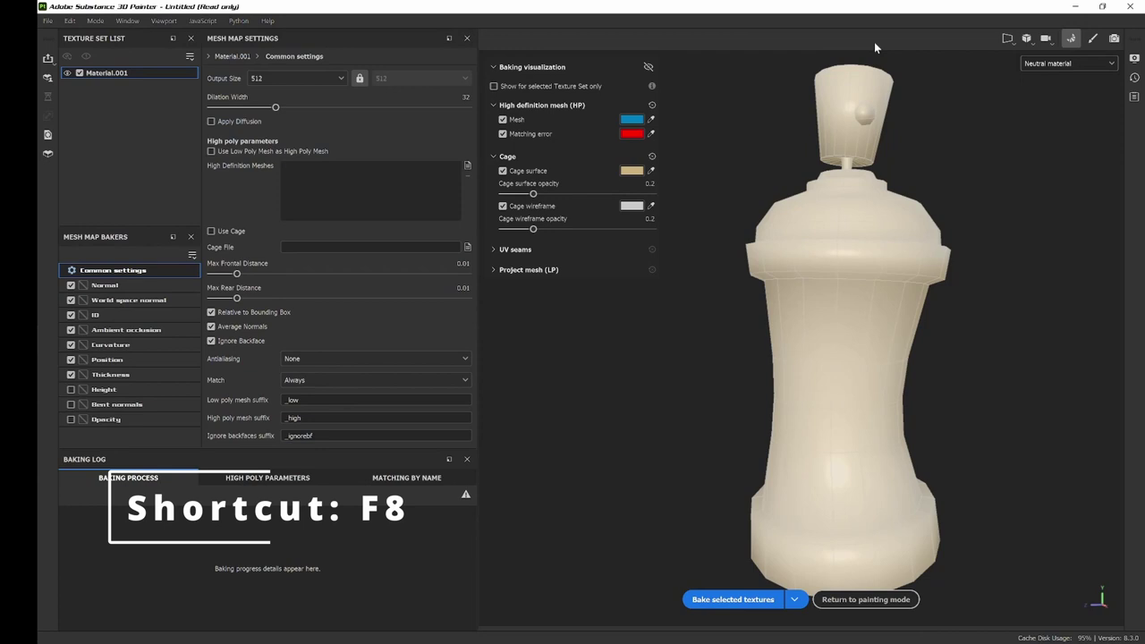
left_click(467, 167)
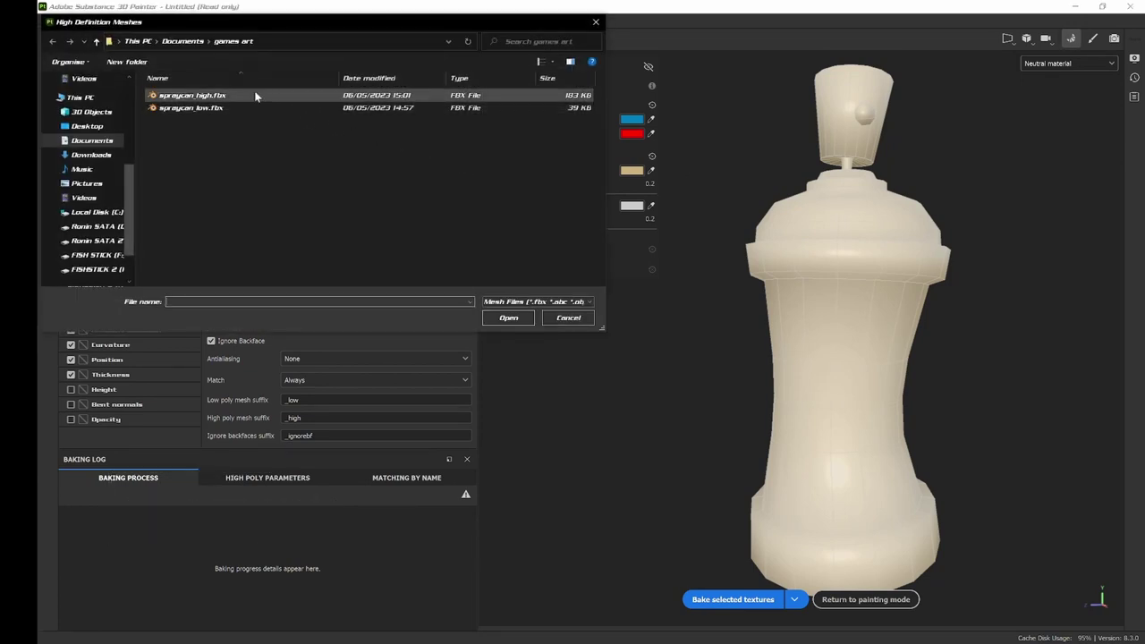
double_click(258, 97)
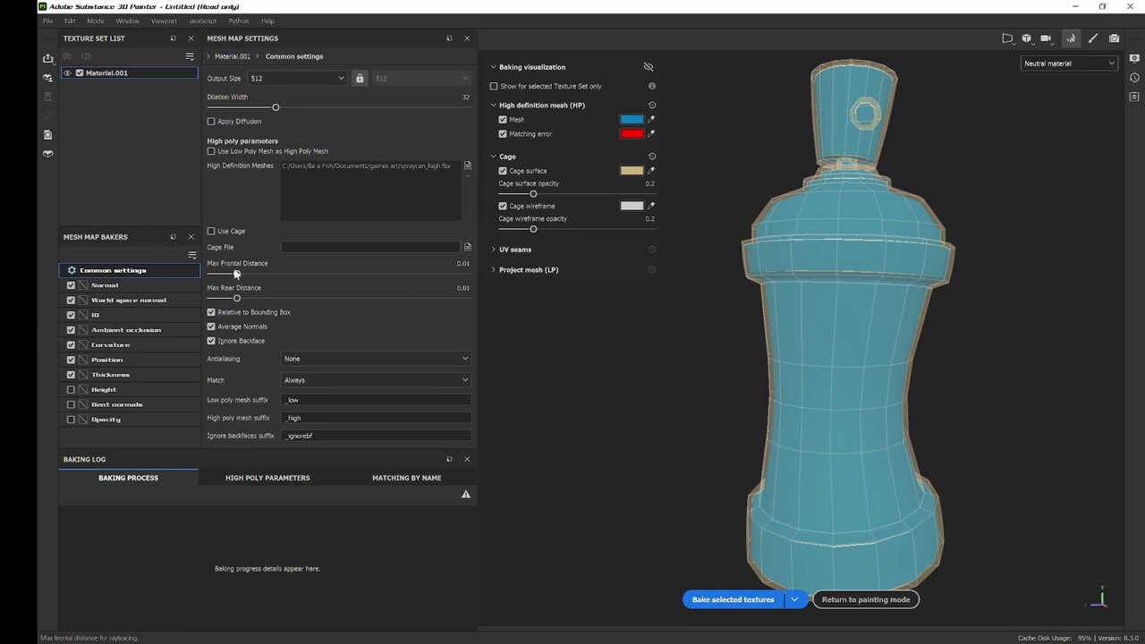
mouse_move(237, 272)
left_mouse_down()
mouse_move(258, 273)
mouse_move(207, 275)
mouse_move(226, 279)
left_mouse_up()
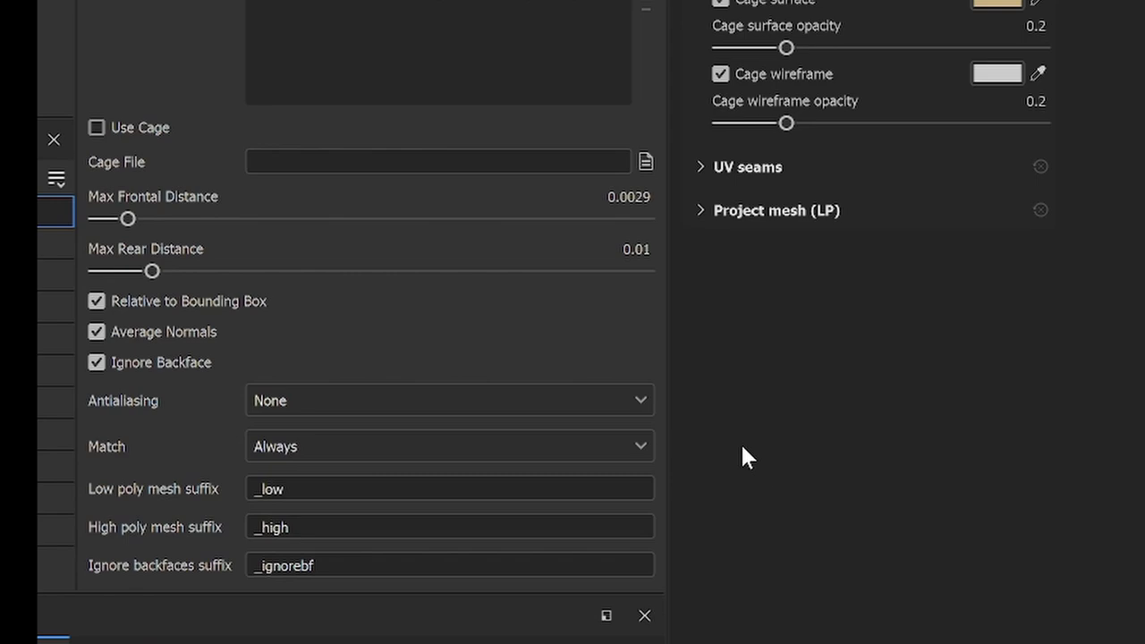
left_click(485, 438)
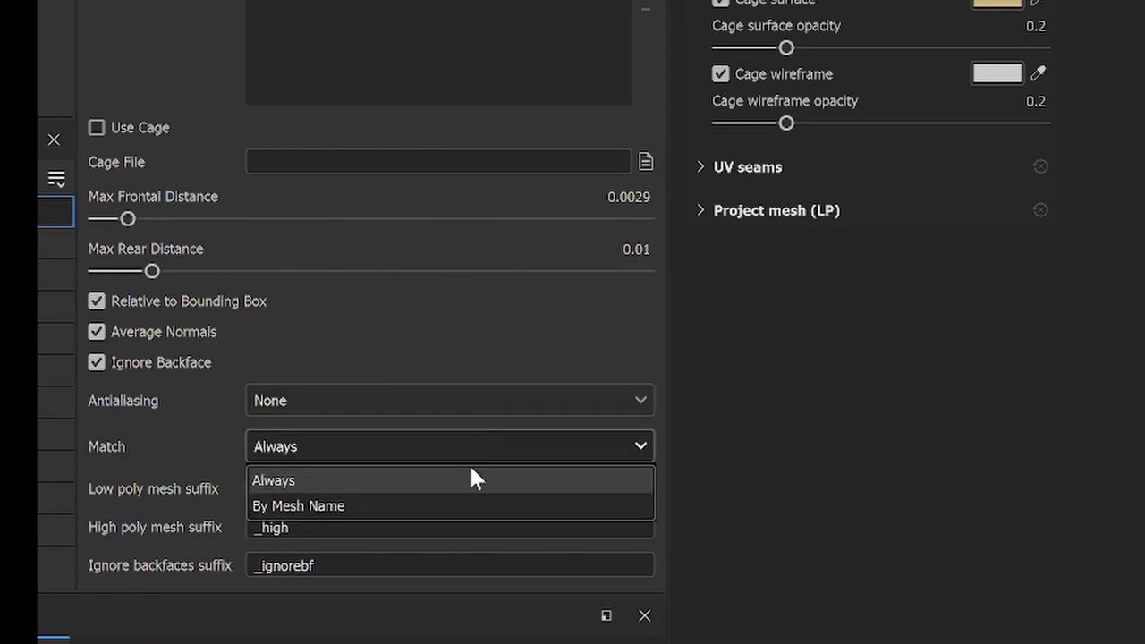
left_click(465, 474)
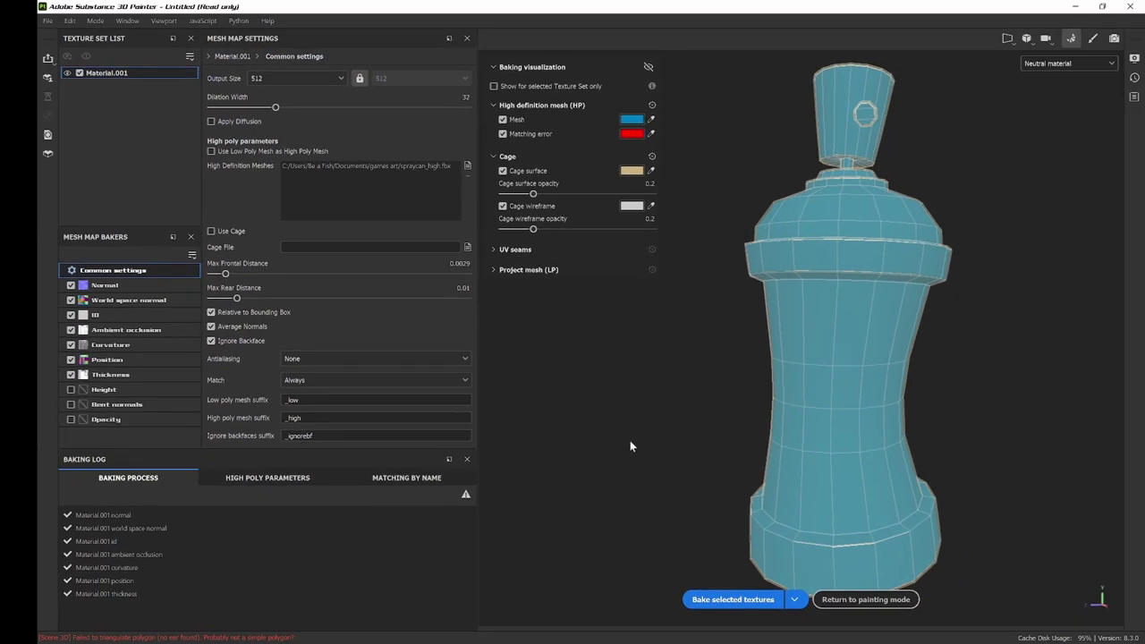
Bake all seven selected mesh maps for Material.001
left_click(745, 600)
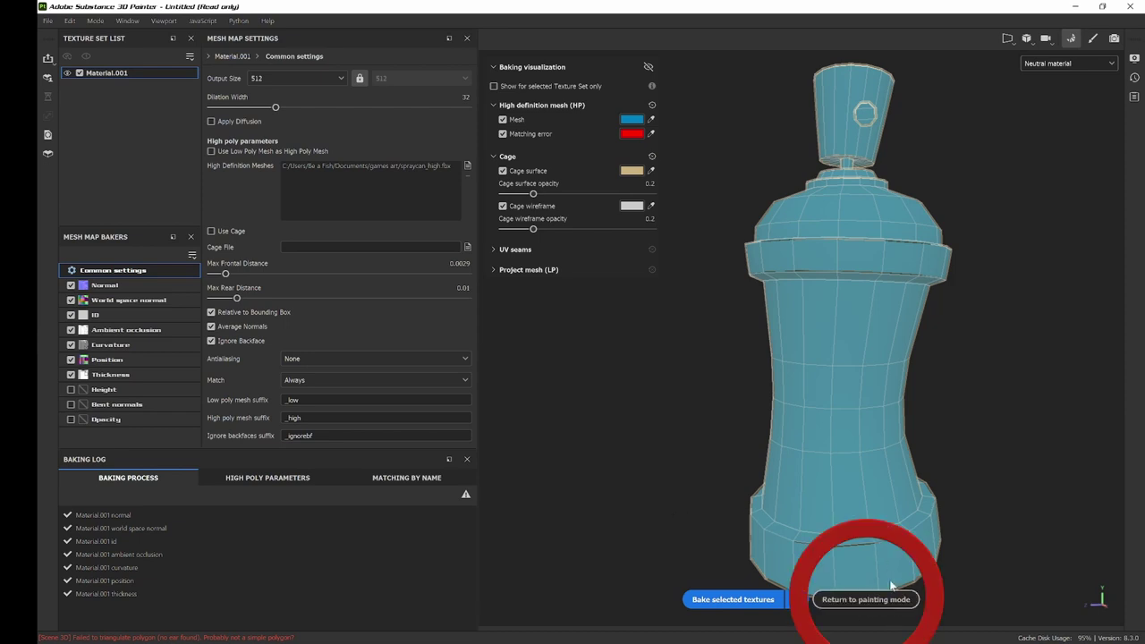
Return to painting mode and preview the baked Normal mesh map in the viewport
left_click(1092, 40)
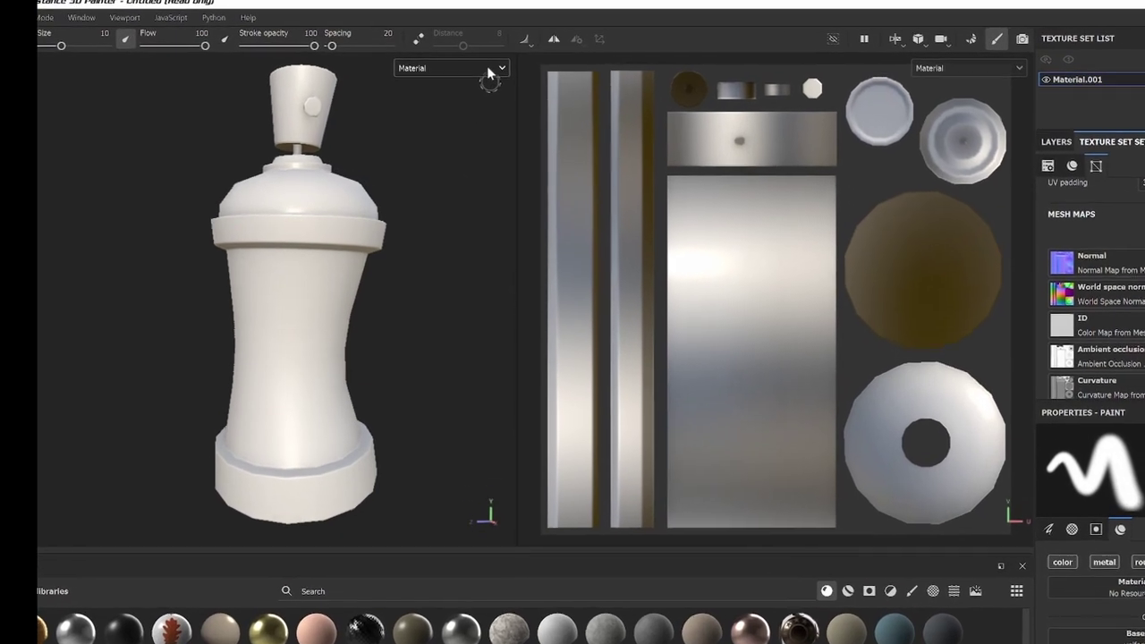
left_click(488, 69)
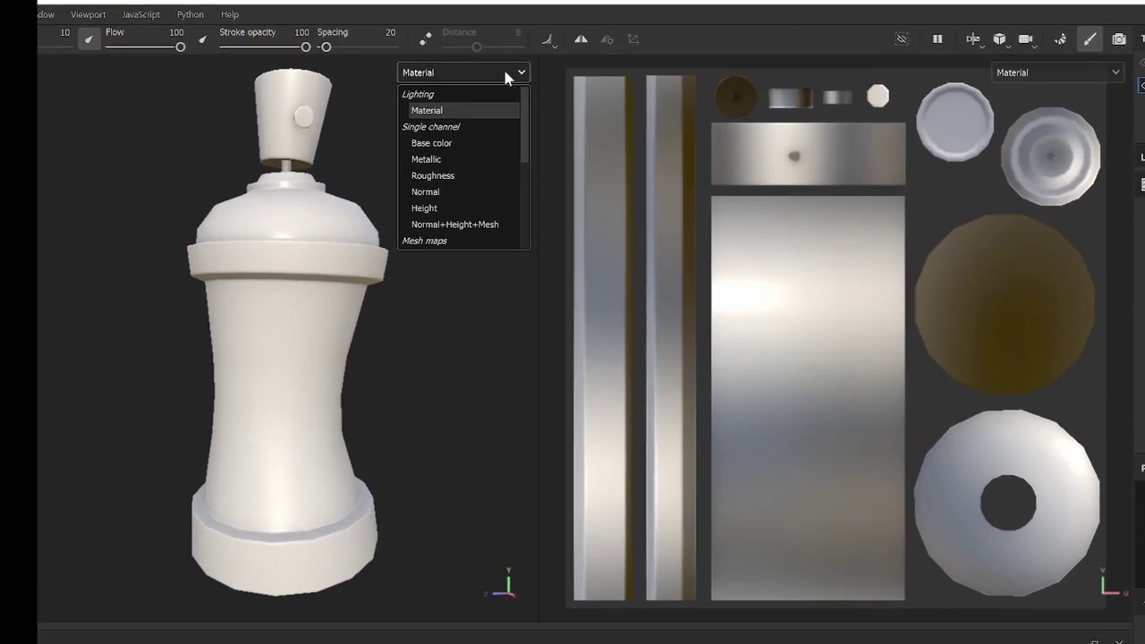
scroll(478, 247, "down", 1)
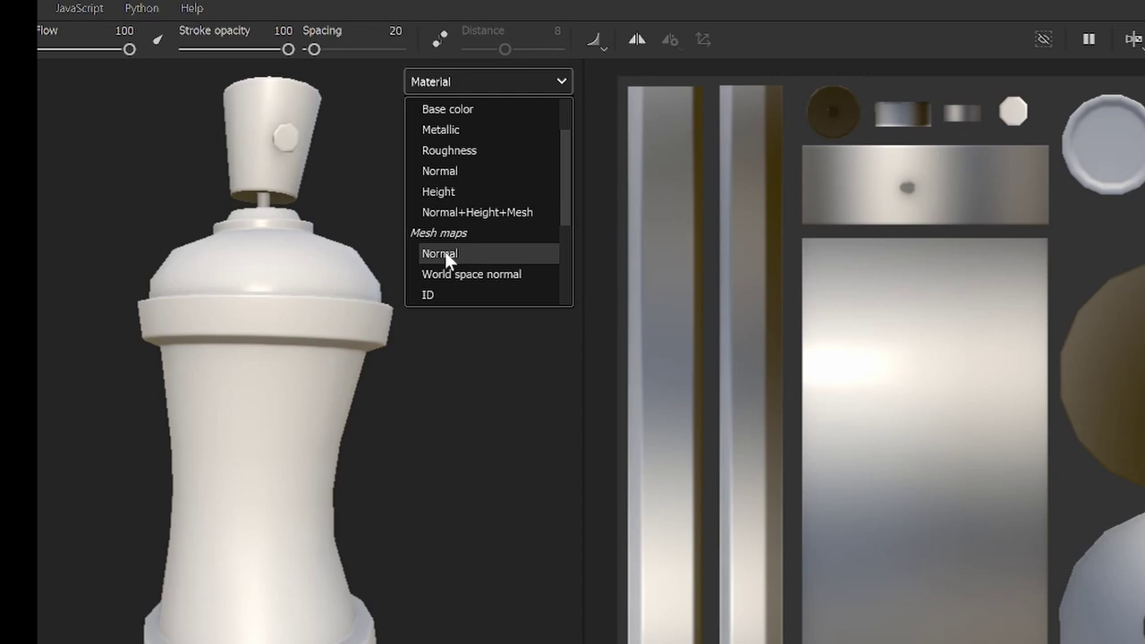
scroll(461, 254, "up", 1)
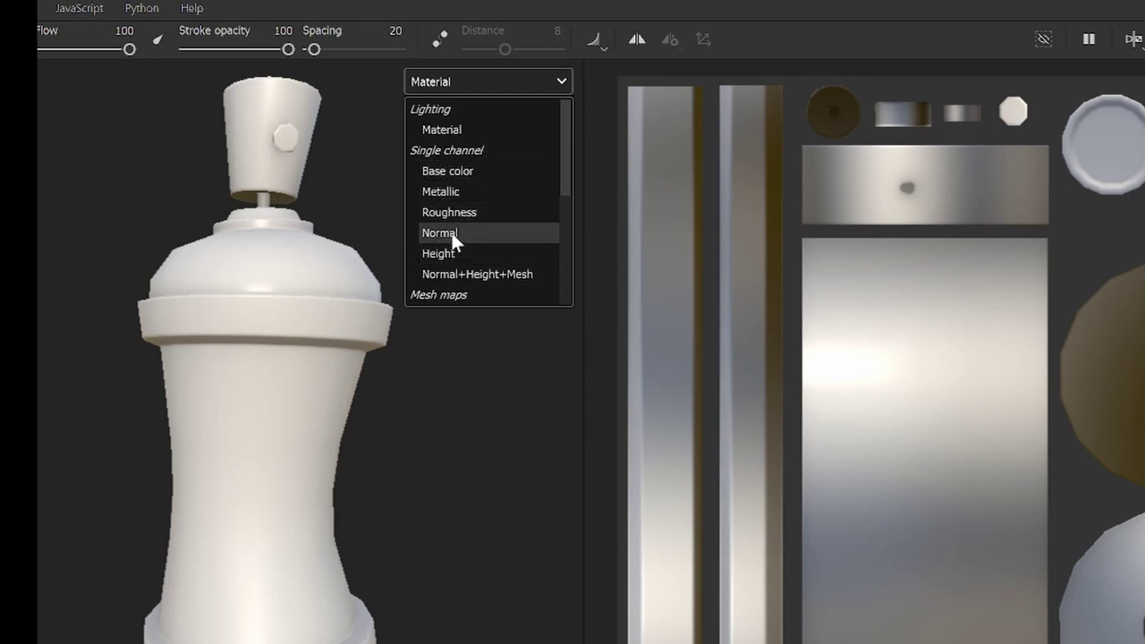
scroll(497, 230, "down", 1)
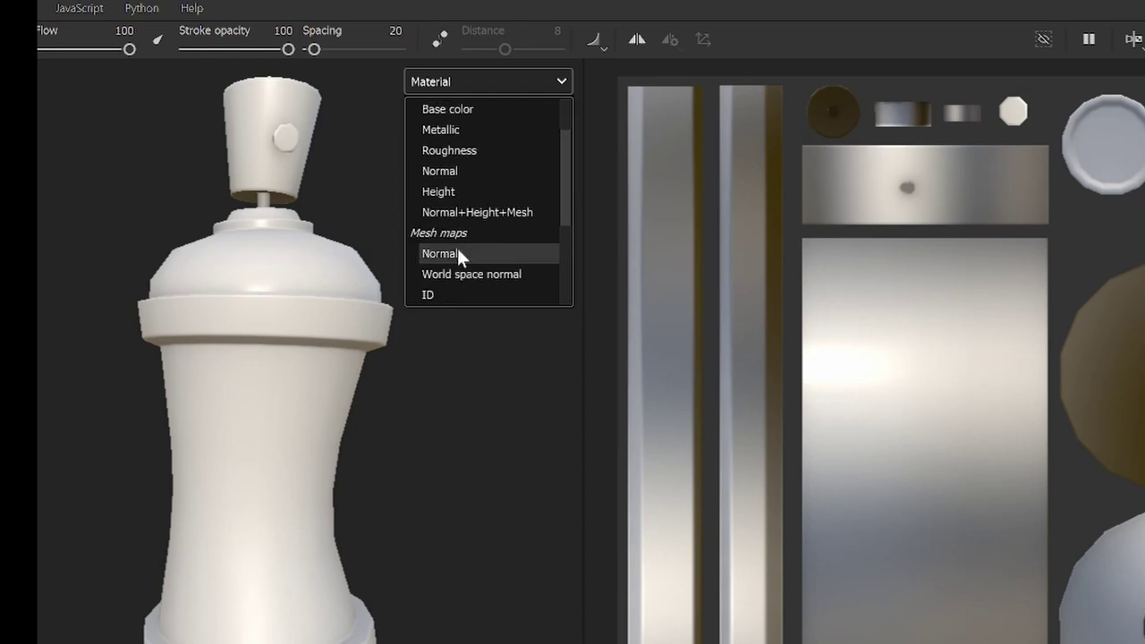
left_click(467, 253)
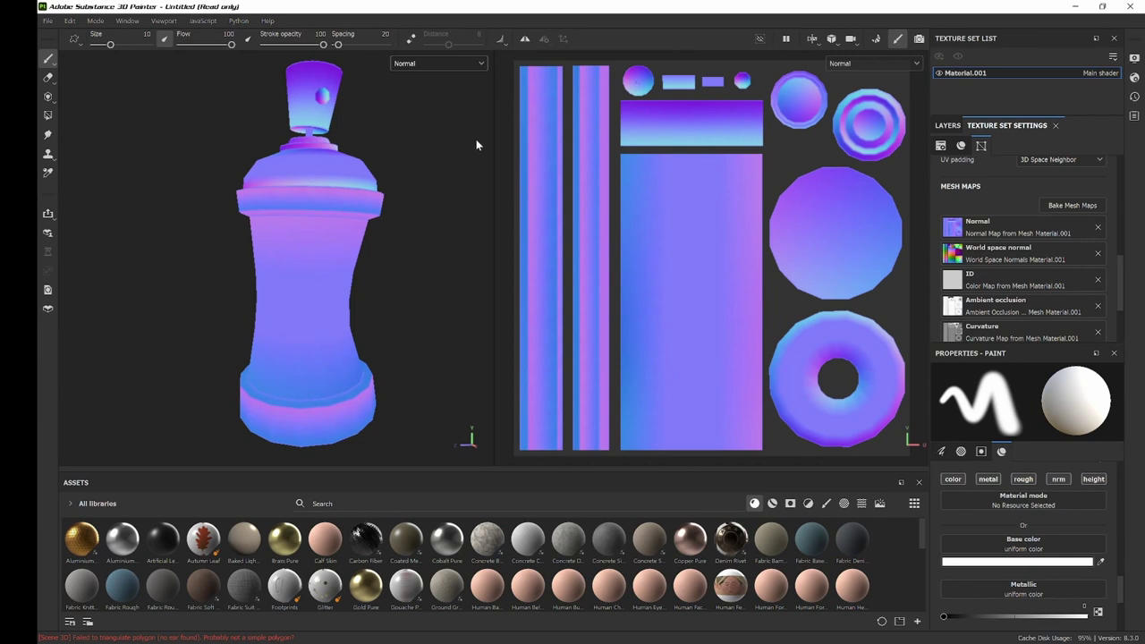
Switch the viewport display to the baked Ambient occlusion map
left_click(462, 65)
scroll(447, 143, "down", 1)
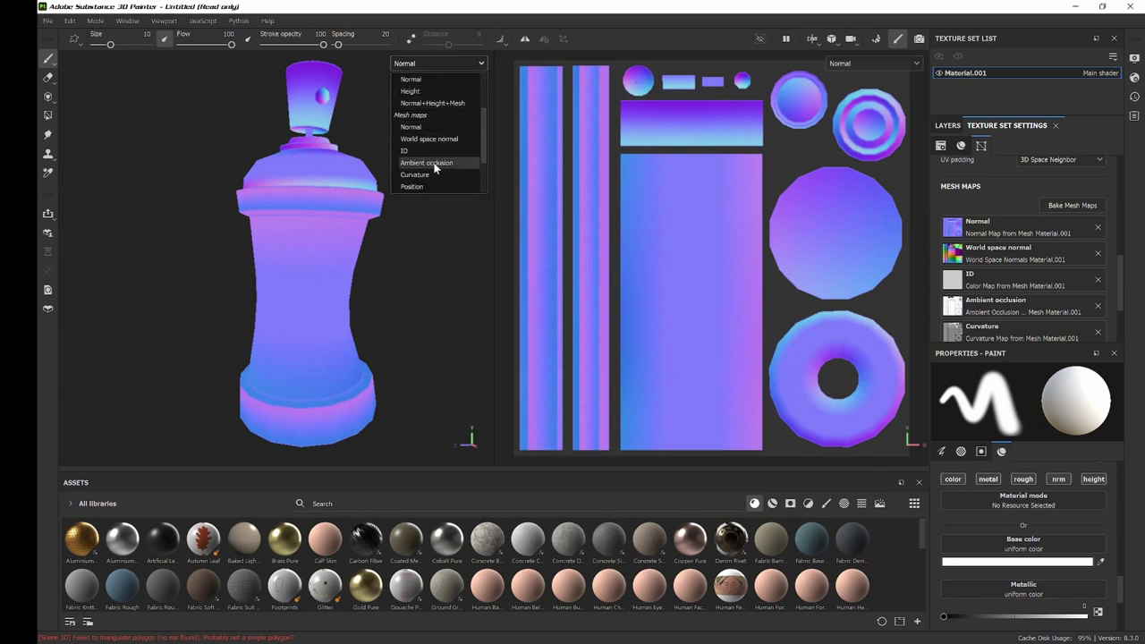
left_click(433, 166)
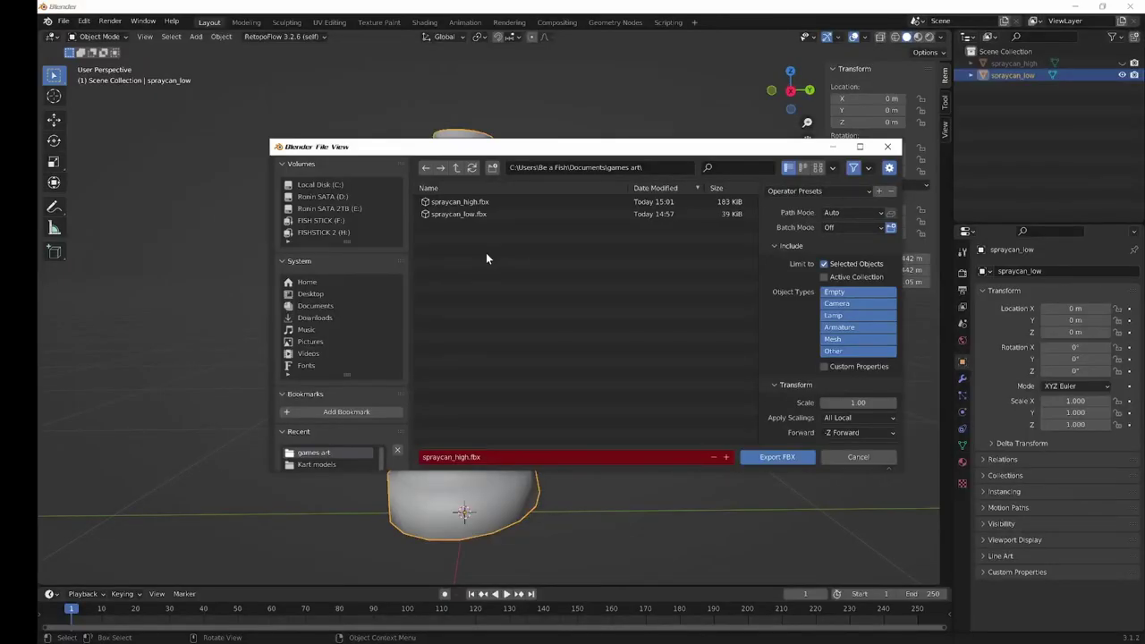
Pick spraycan_low.fbx in the games art folder as the FBX export file
left_click(517, 214)
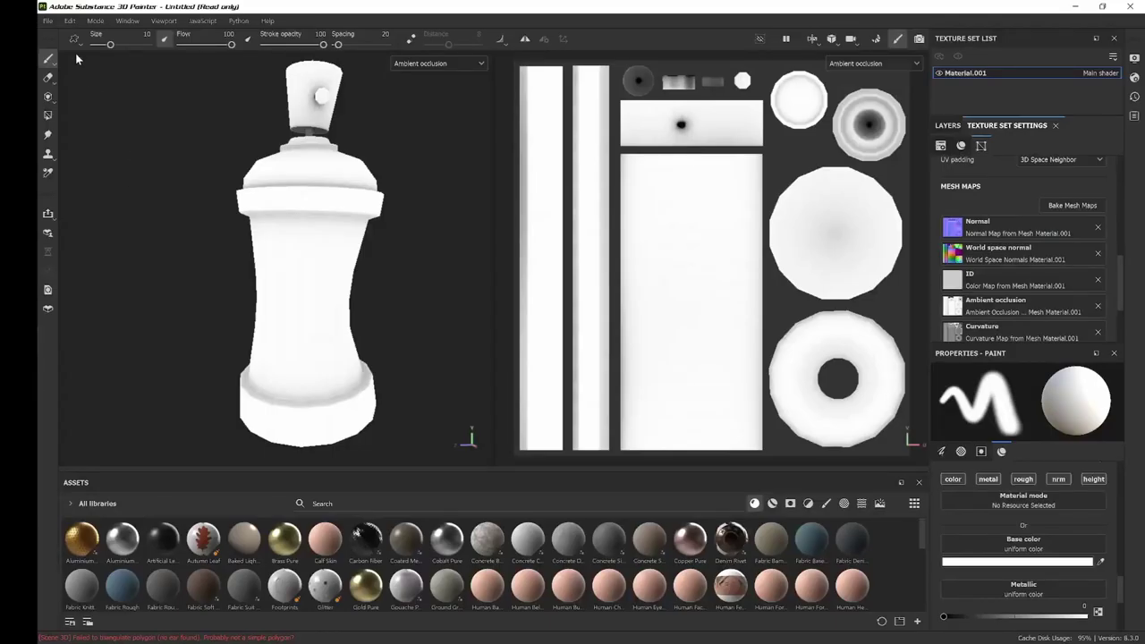
left_click(70, 21)
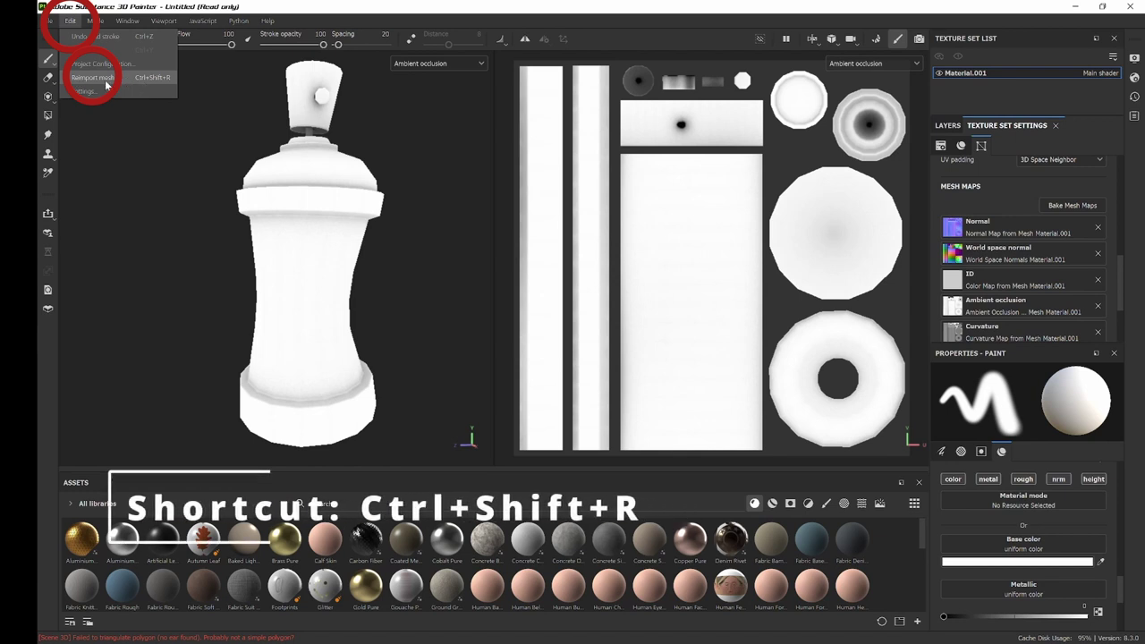
Reimport the updated spray can mesh and return to mesh map baking mode
left_click(463, 290)
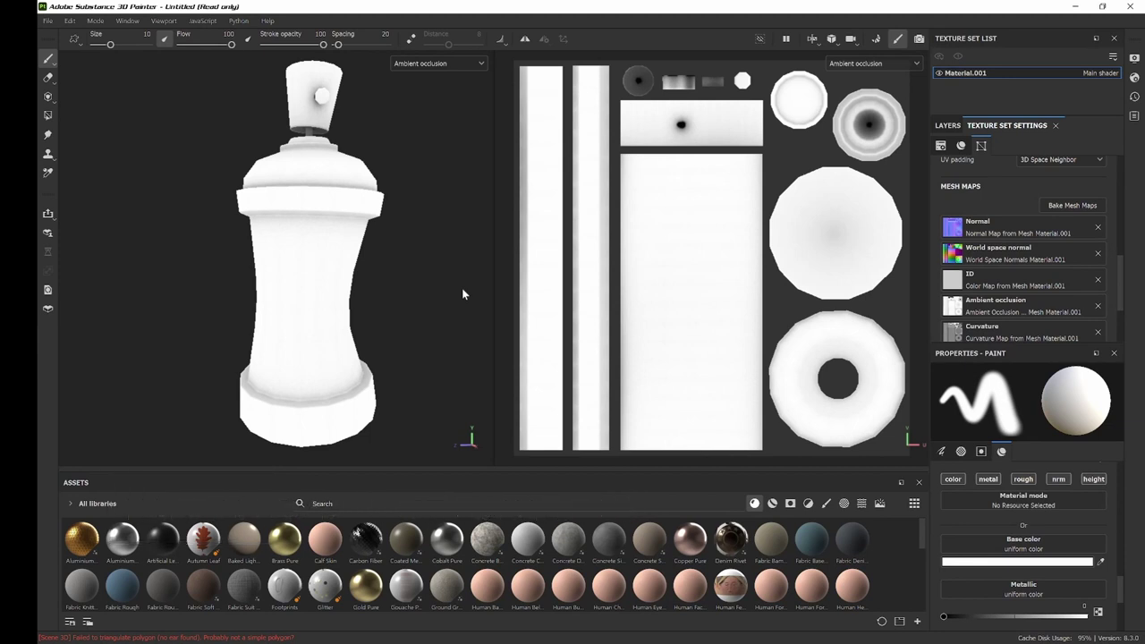
key("ctrl+shift+b")
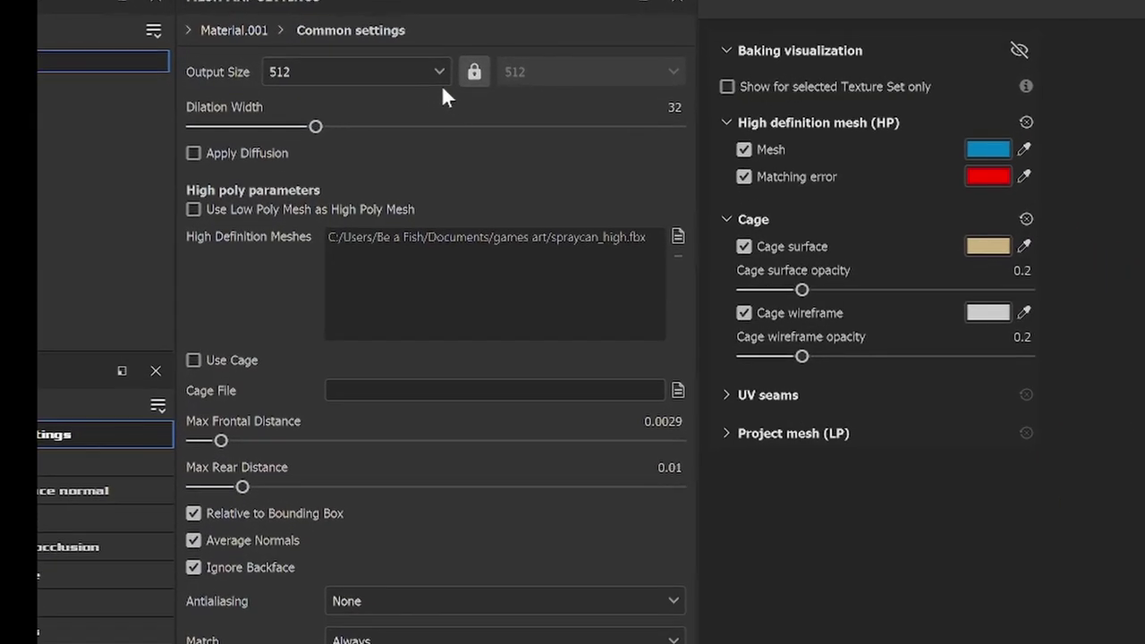
Set the bake output size to 4096 and the dilation width to 128
left_click(340, 78)
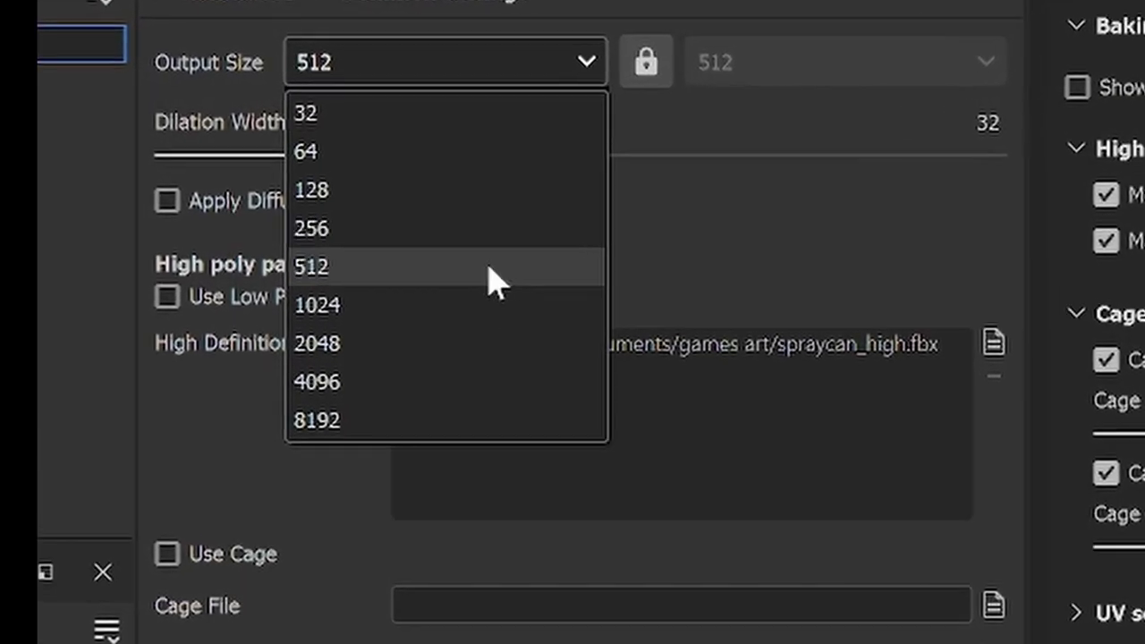
left_click(441, 384)
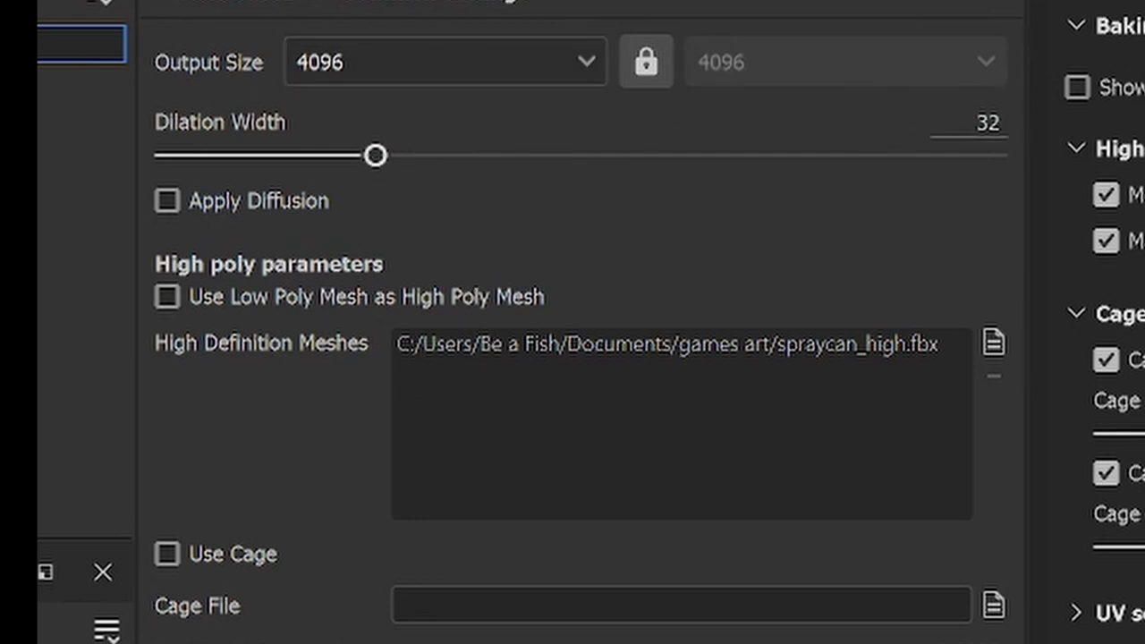
left_click(987, 123)
type("128")
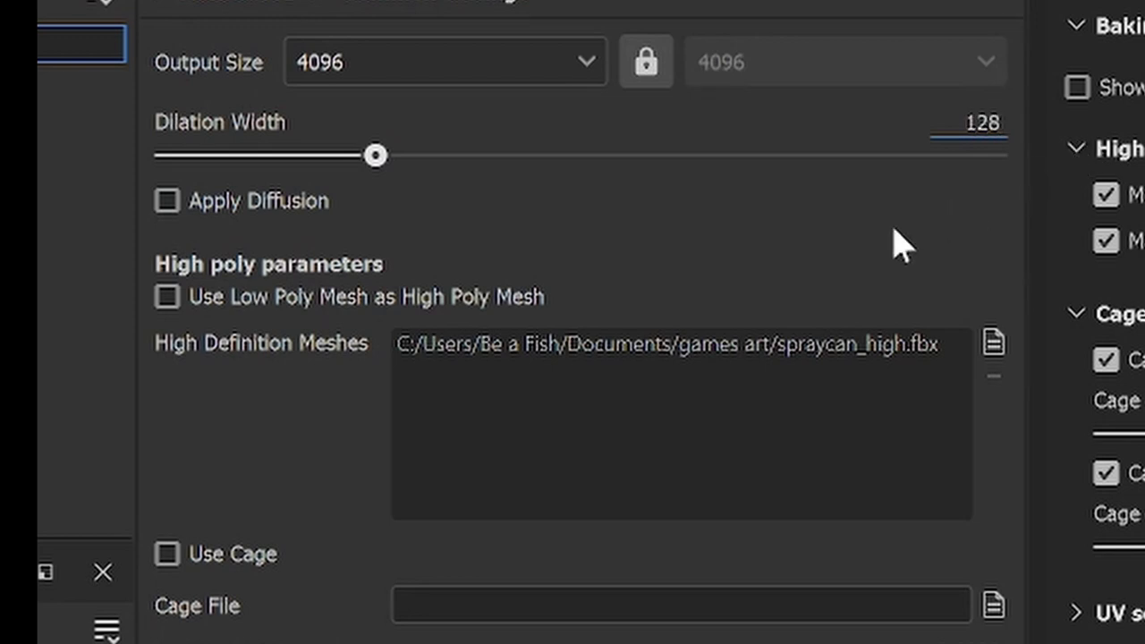
key("Return")
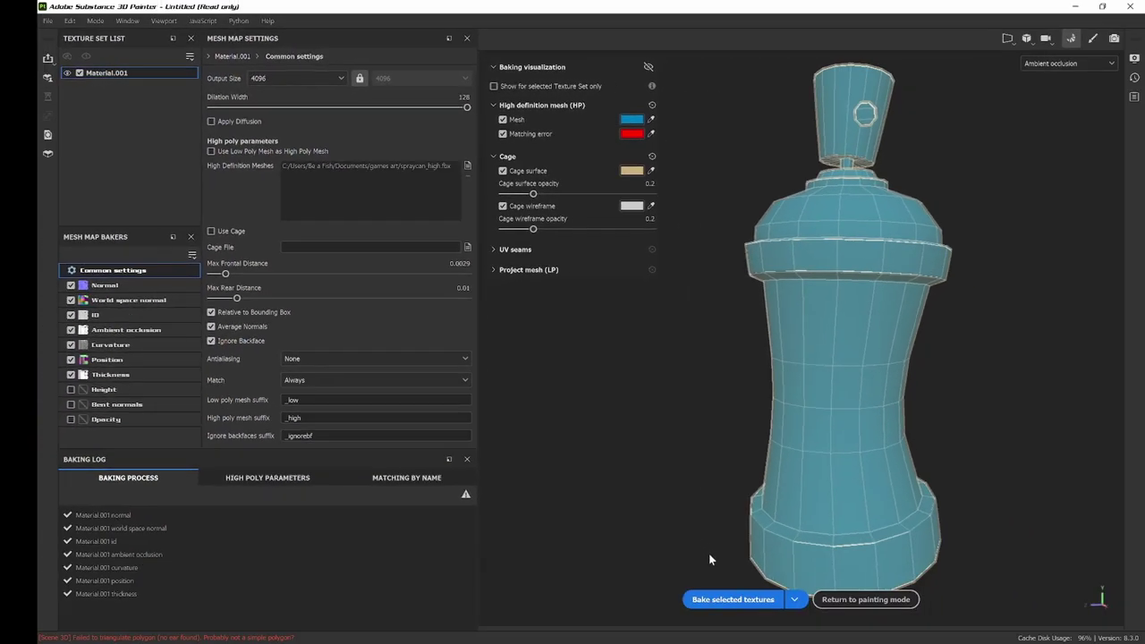
Bake the selected mesh maps at 4096, then orbit the green-textured spray can to inspect it
left_click(732, 599)
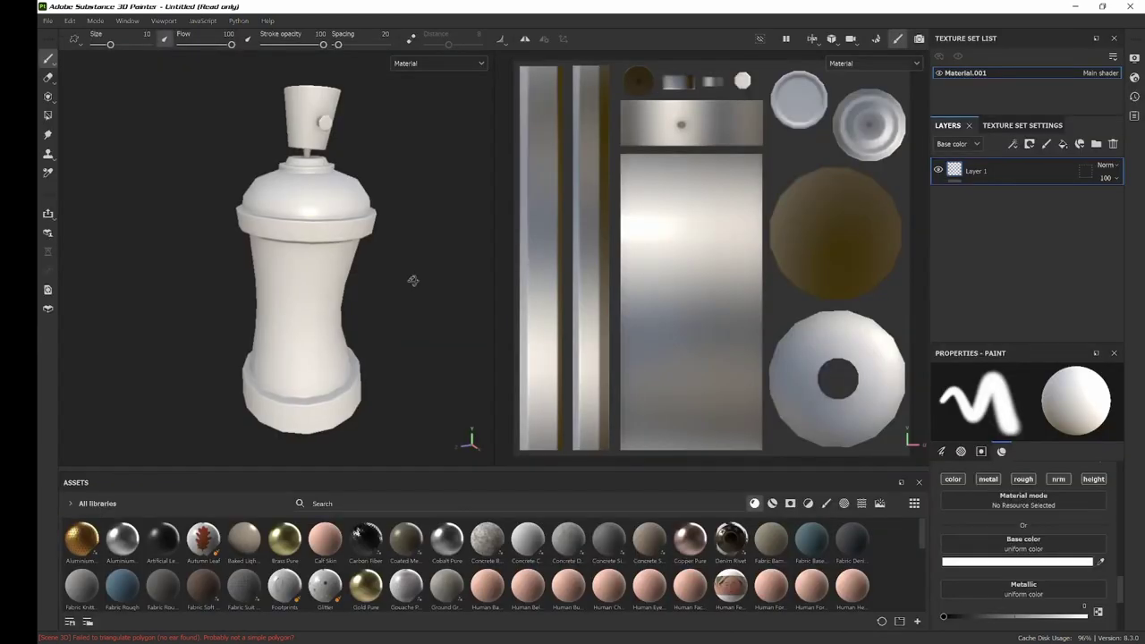
mouse_move(414, 275)
left_mouse_down("alt")
mouse_move(230, 250)
mouse_move(406, 242)
mouse_move(126, 250)
mouse_move(296, 183)
mouse_move(302, 268)
mouse_move(329, 210)
left_mouse_up("alt")
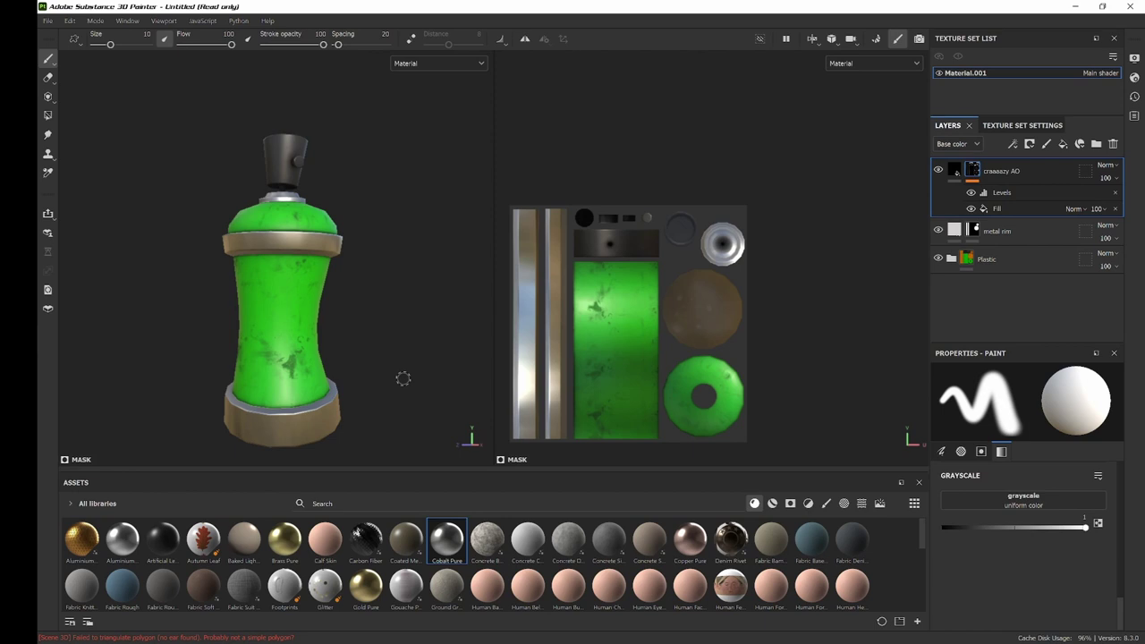
Export seven Material.001 PNG textures to the games art folder using the Document channels + Normal + AO (No Alpha) template
middle_click_drag(403, 379, 130, 145)
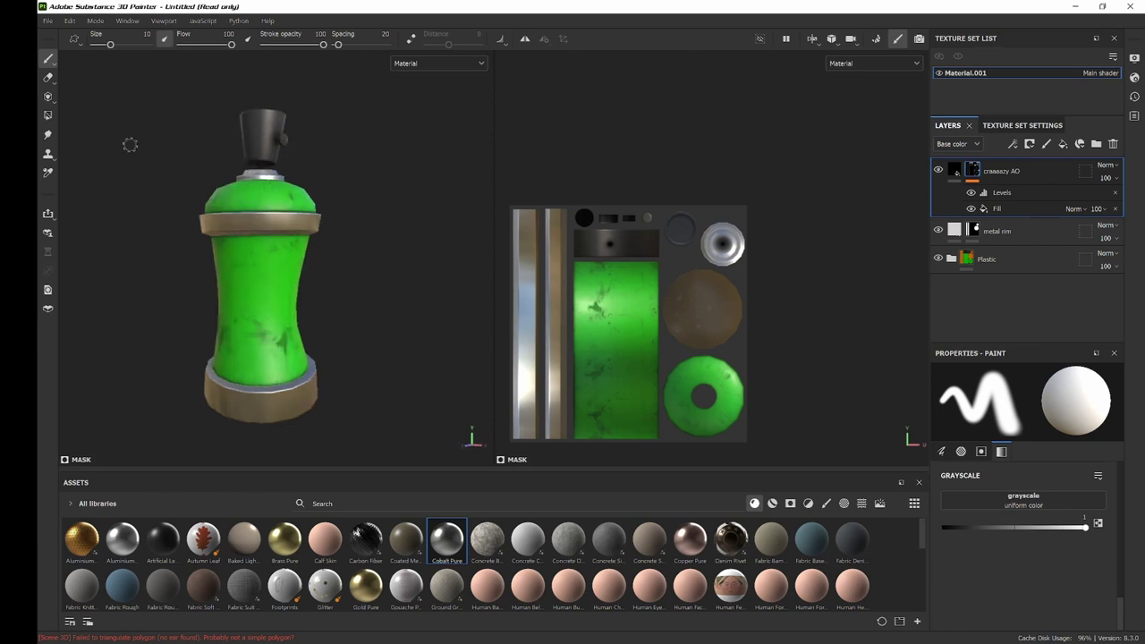
left_click(47, 20)
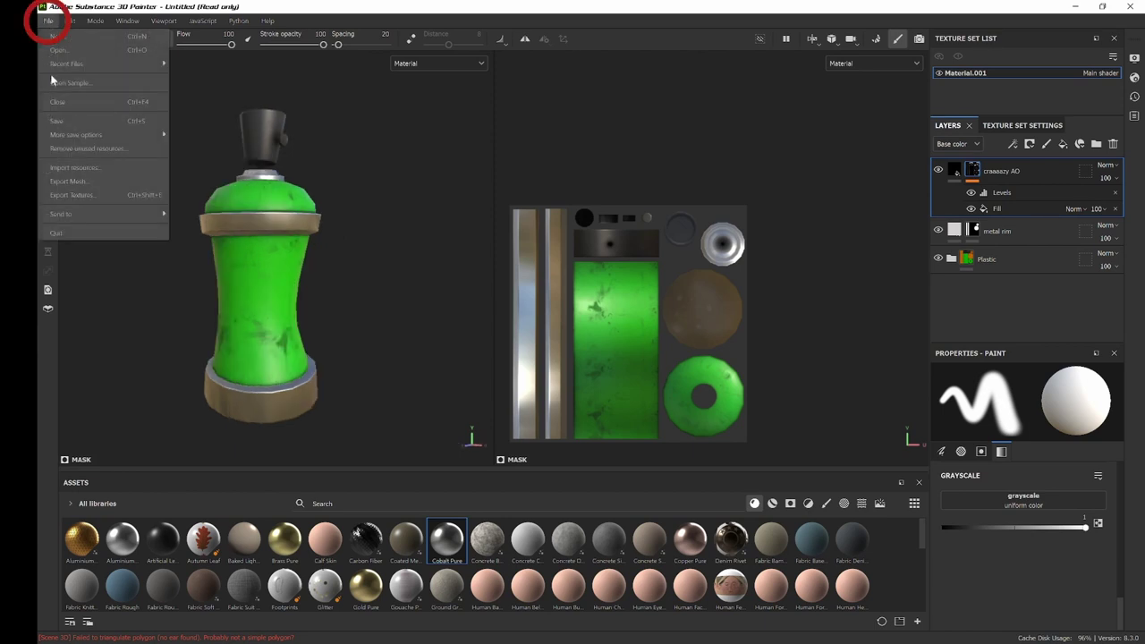
left_click(150, 197)
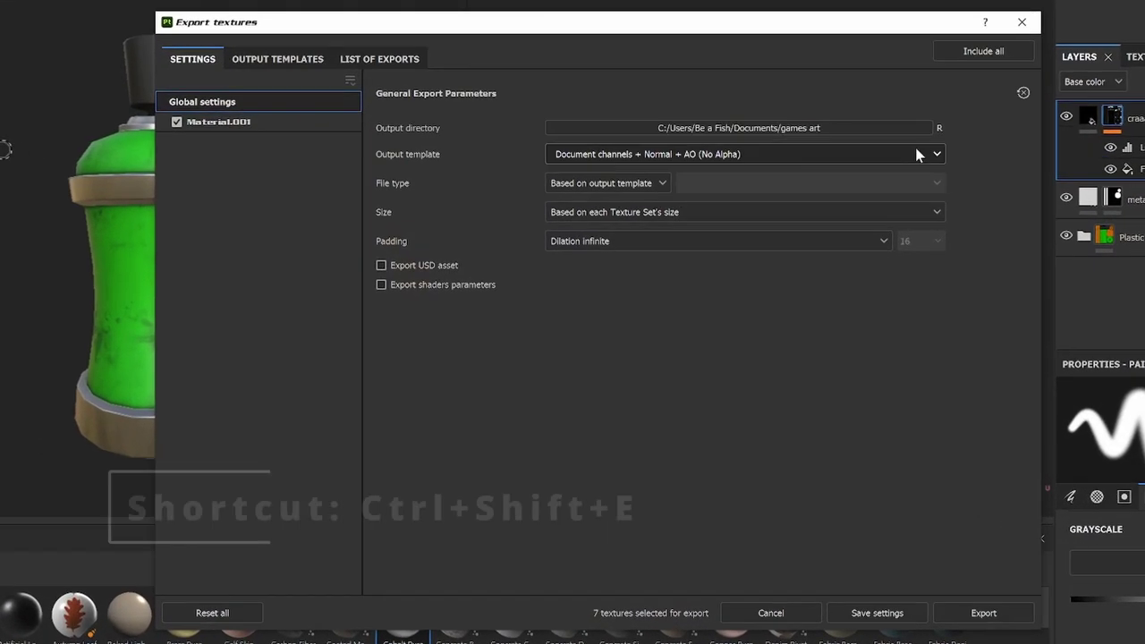
left_click(892, 155)
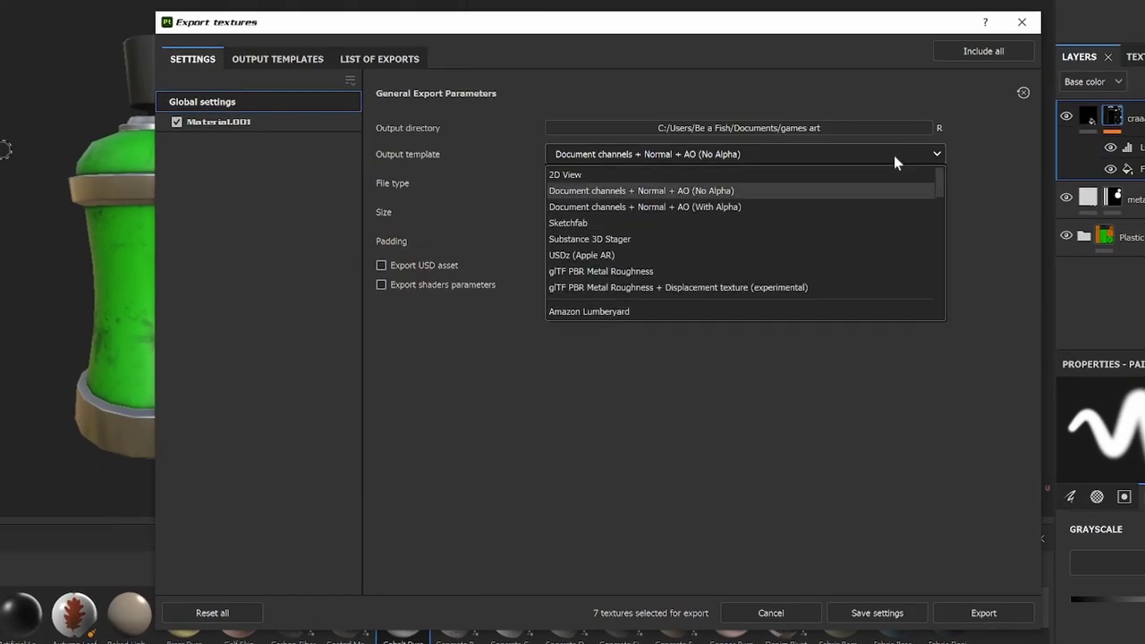
left_click(894, 155)
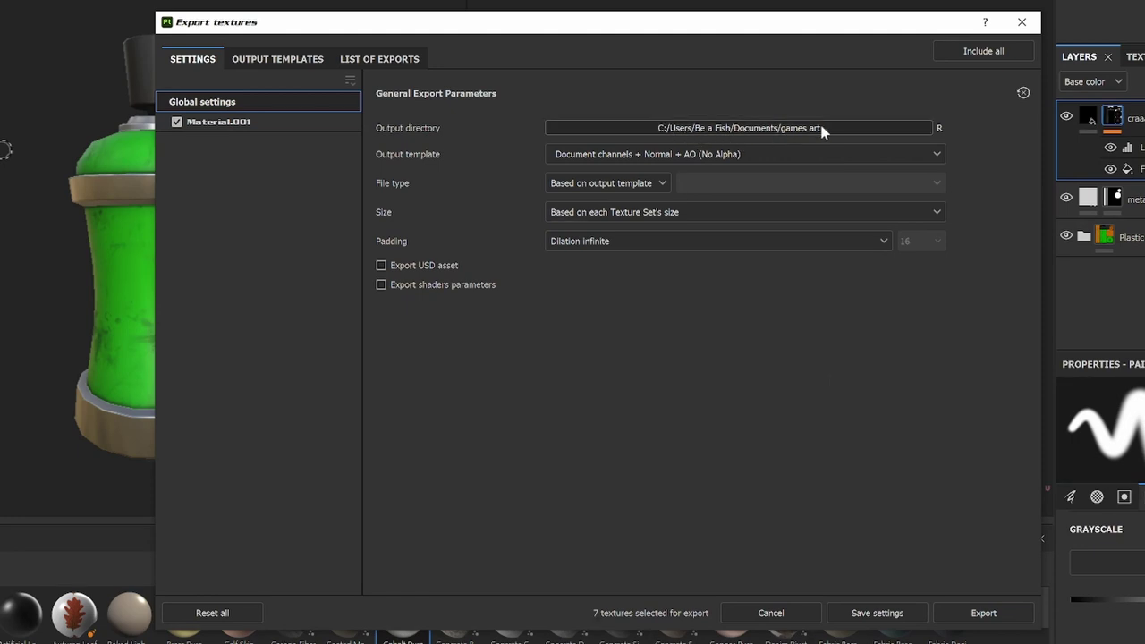
left_click(972, 613)
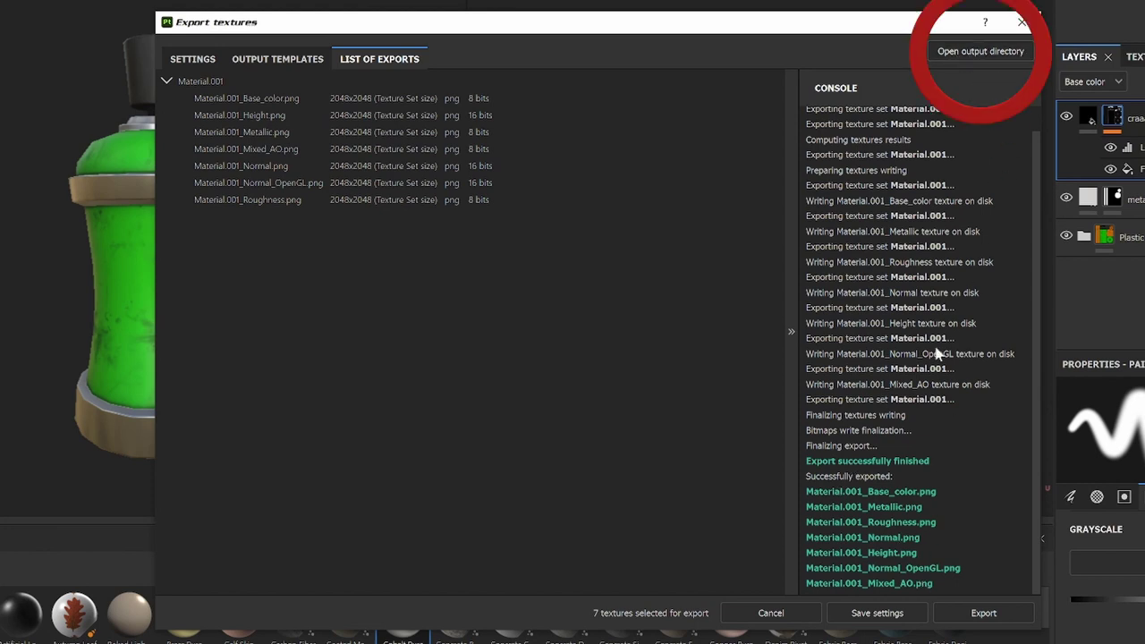
left_click(771, 613)
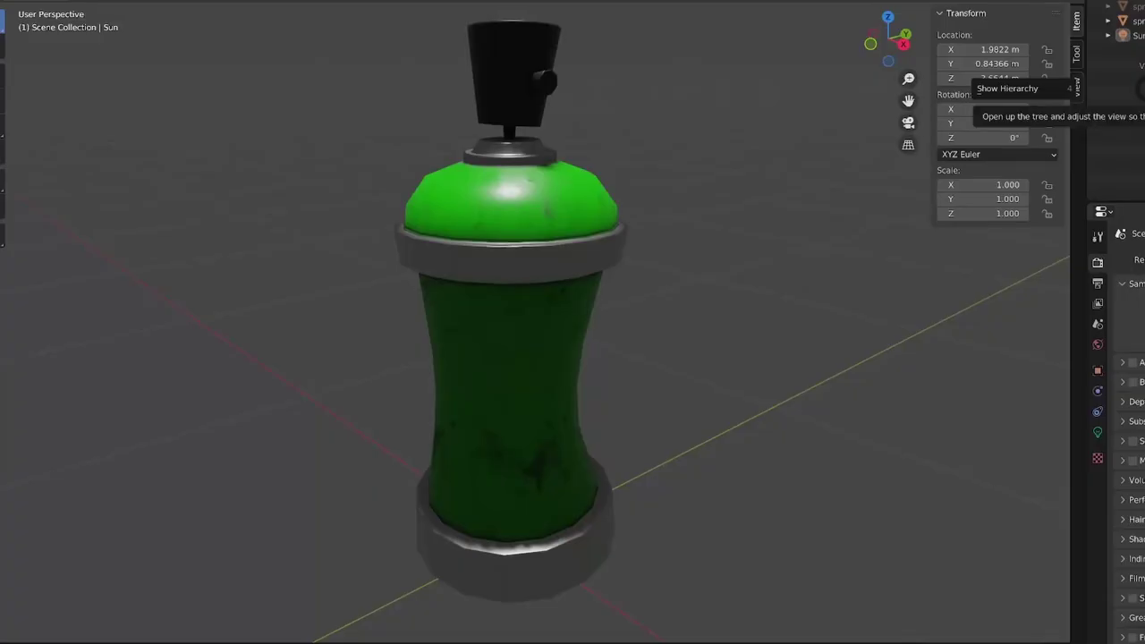